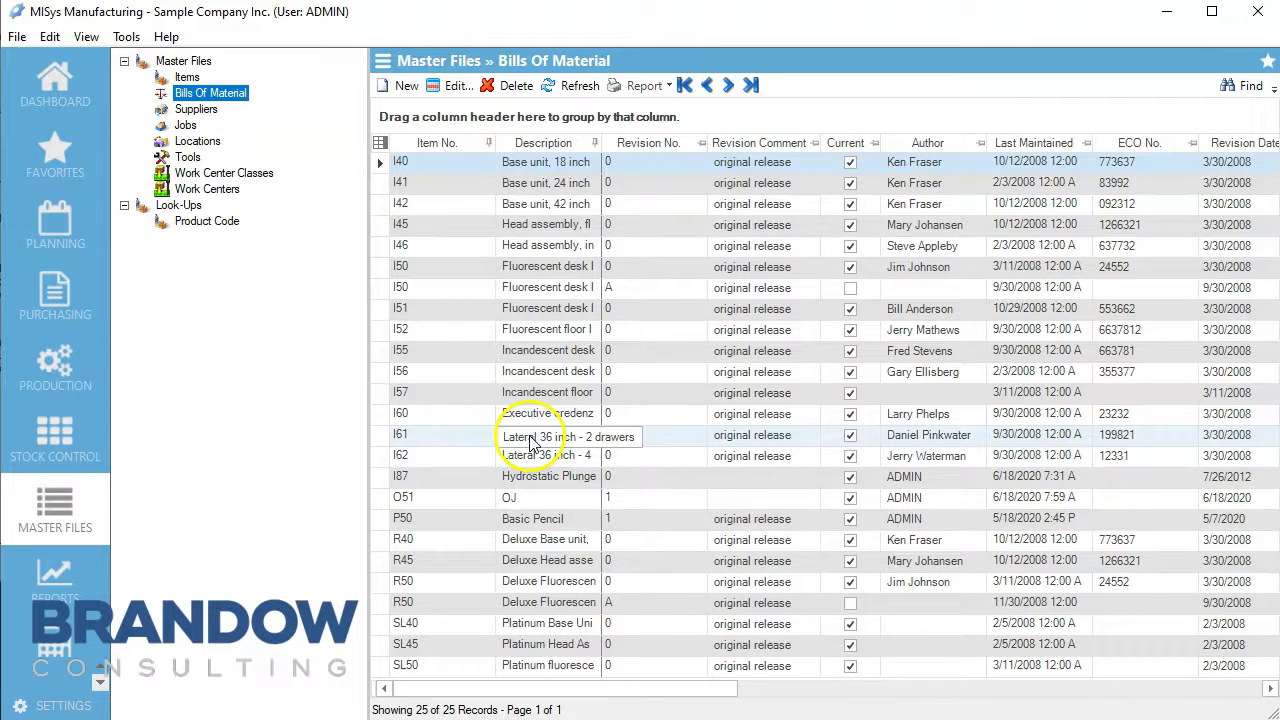
# Step: Open the revision 1 bill of material for O51 OJ from the Bills Of Material list
pyautogui.doubleClick(523, 495)
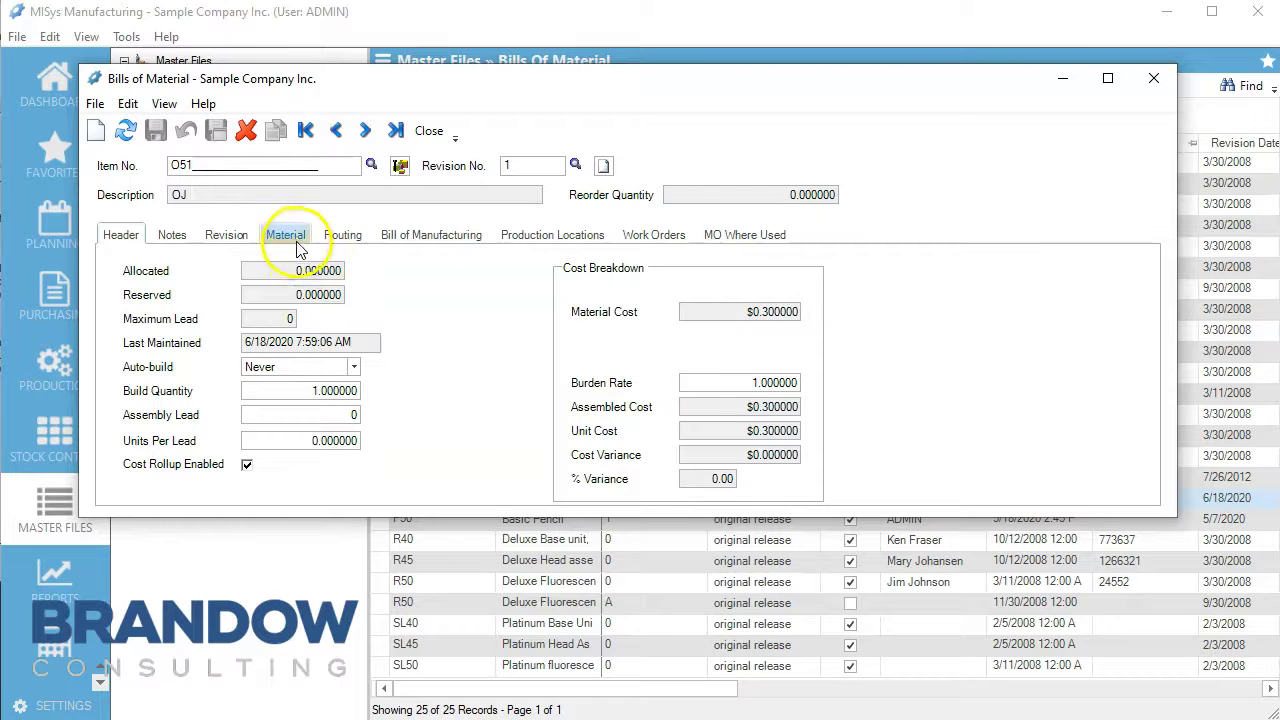
# Step: View the O51 materials, Orange plus Rind by-product at -2, then close the bill window
pyautogui.click(300, 244)
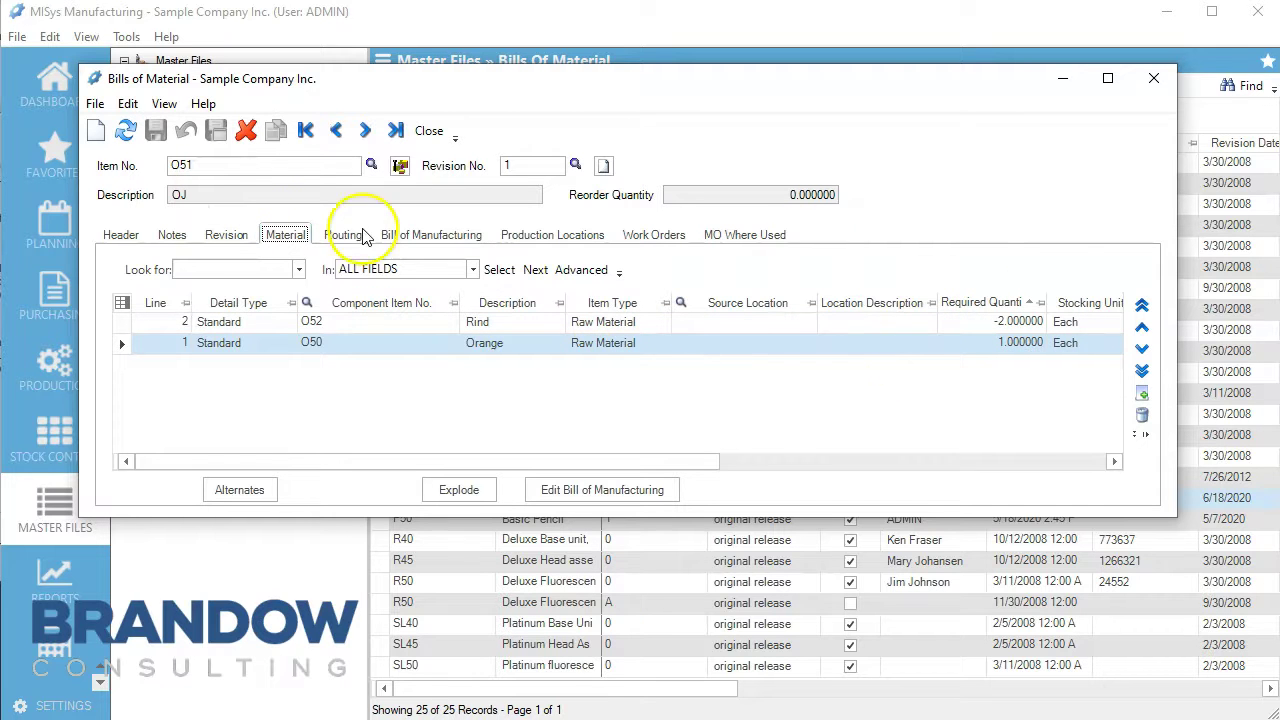
pyautogui.click(1153, 79)
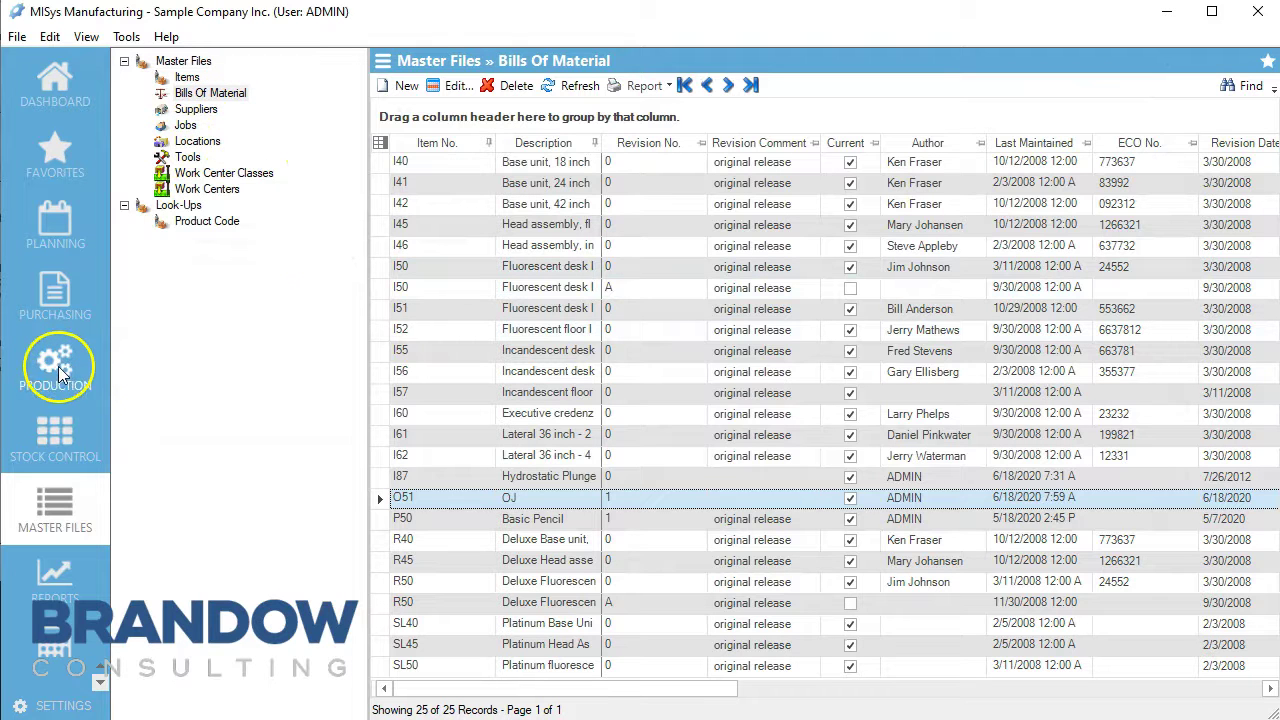
# Step: Show the Items list scrolled to O51 OJ (stock 20) and O52 Rind (stock 40)
pyautogui.click(185, 77)
pyautogui.scroll(-5, 660, 418)
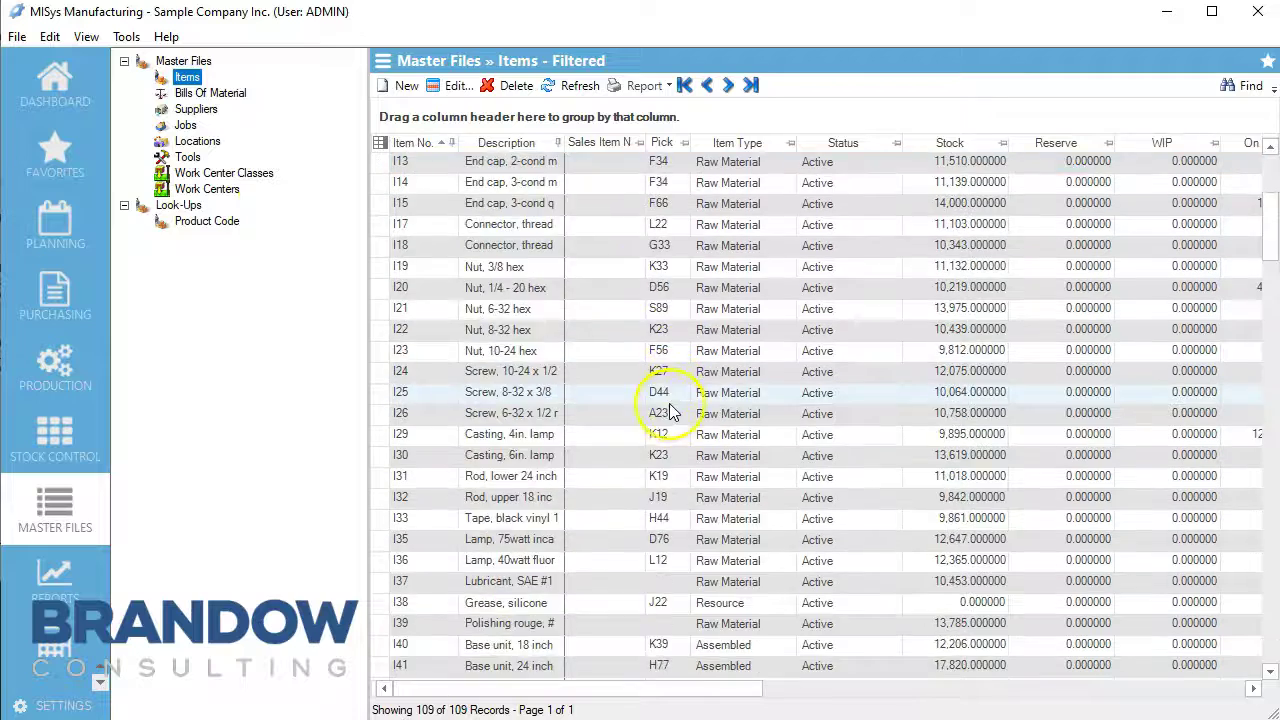
pyautogui.scroll(-18, 652, 418)
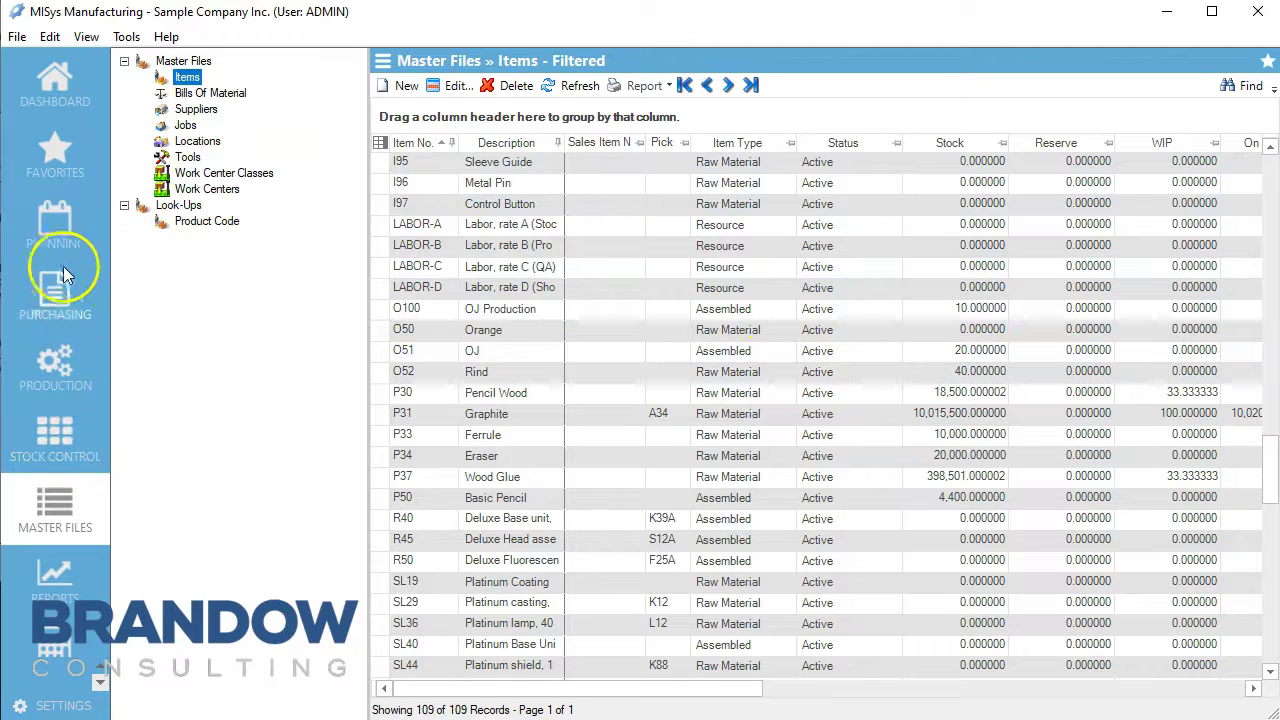
# Step: Create purchase order P28 for supplier 8950 Vulcan & Sons with a first detail line
pyautogui.click(52, 298)
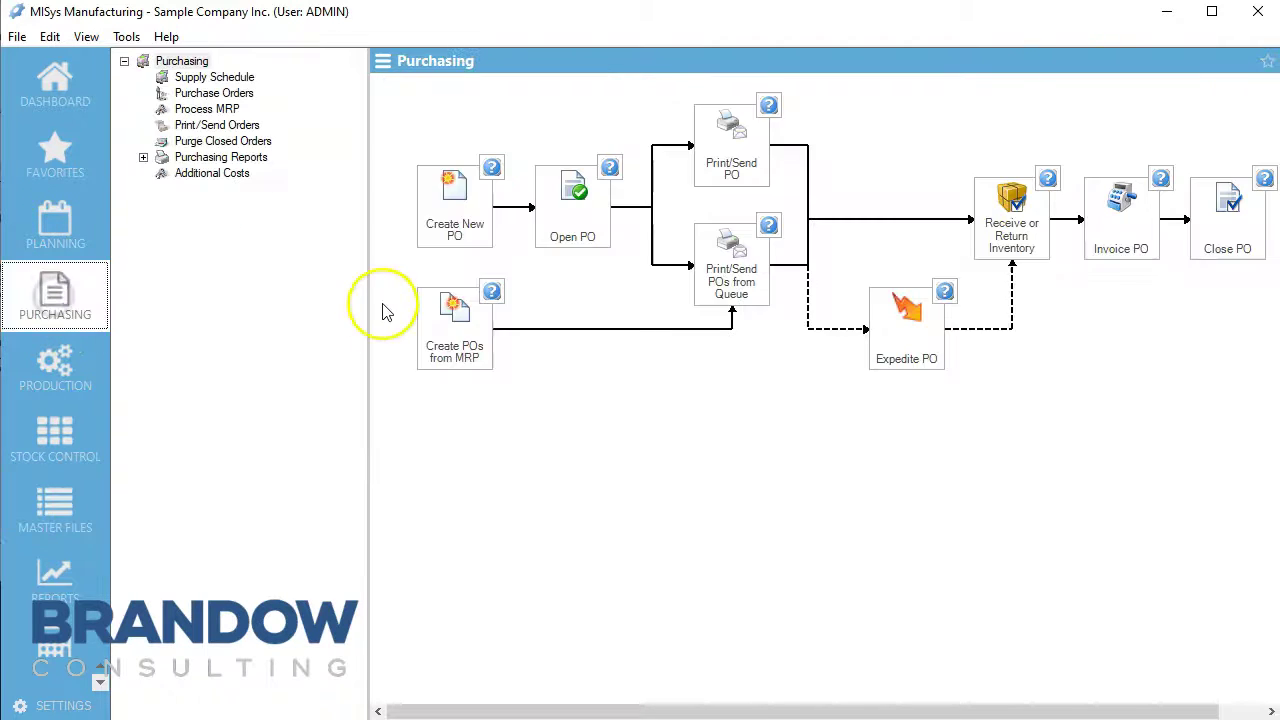
pyautogui.click(470, 226)
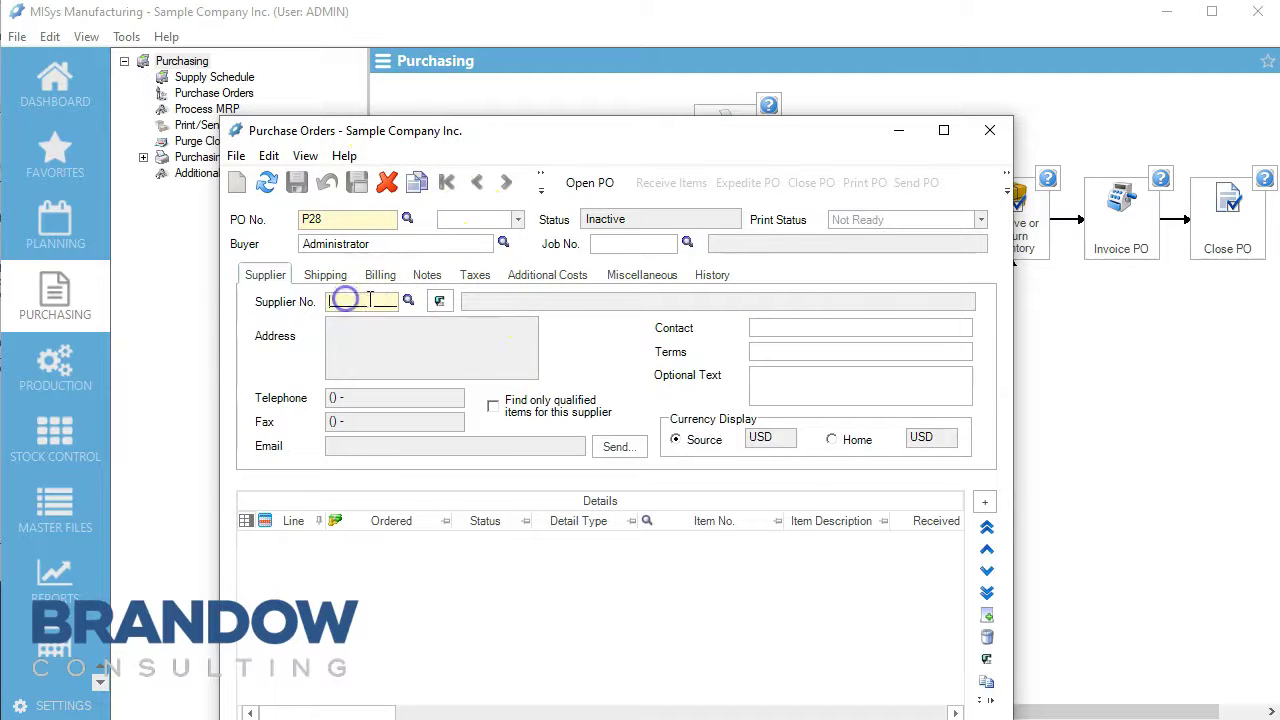
pyautogui.click(407, 302)
pyautogui.scroll(-10, 600, 400)
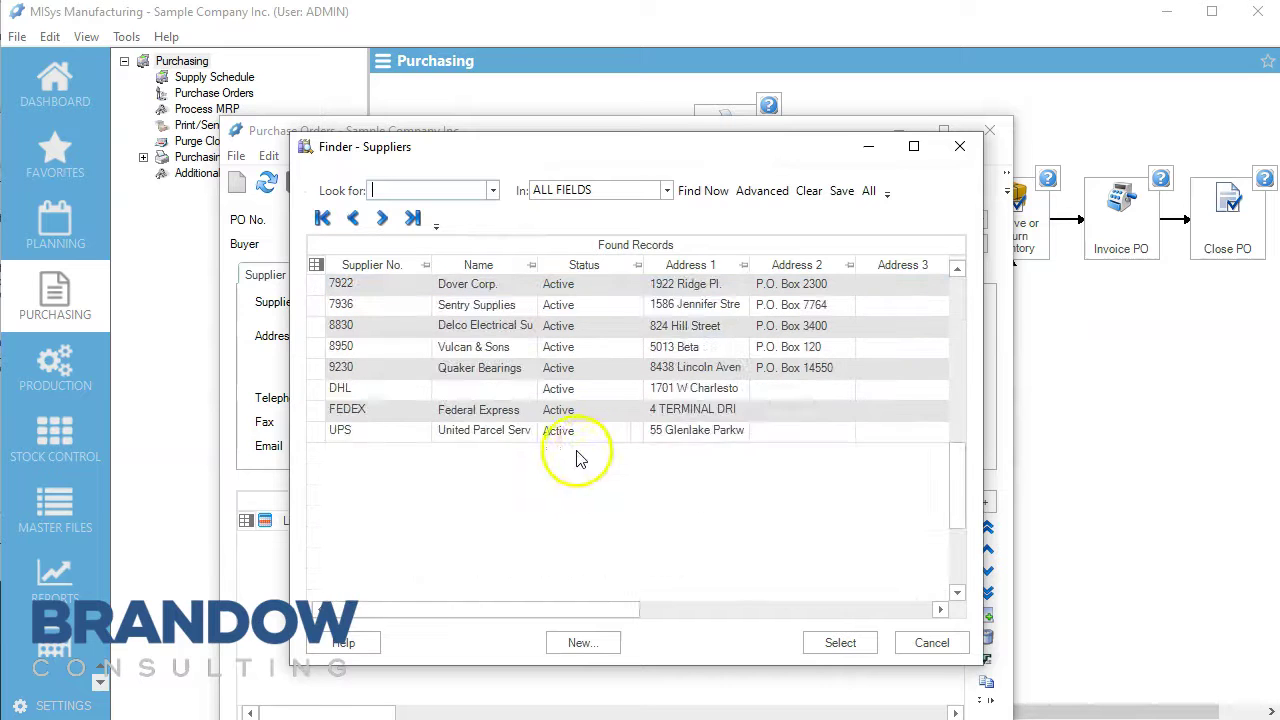
pyautogui.scroll(1, 505, 440)
pyautogui.click(495, 410)
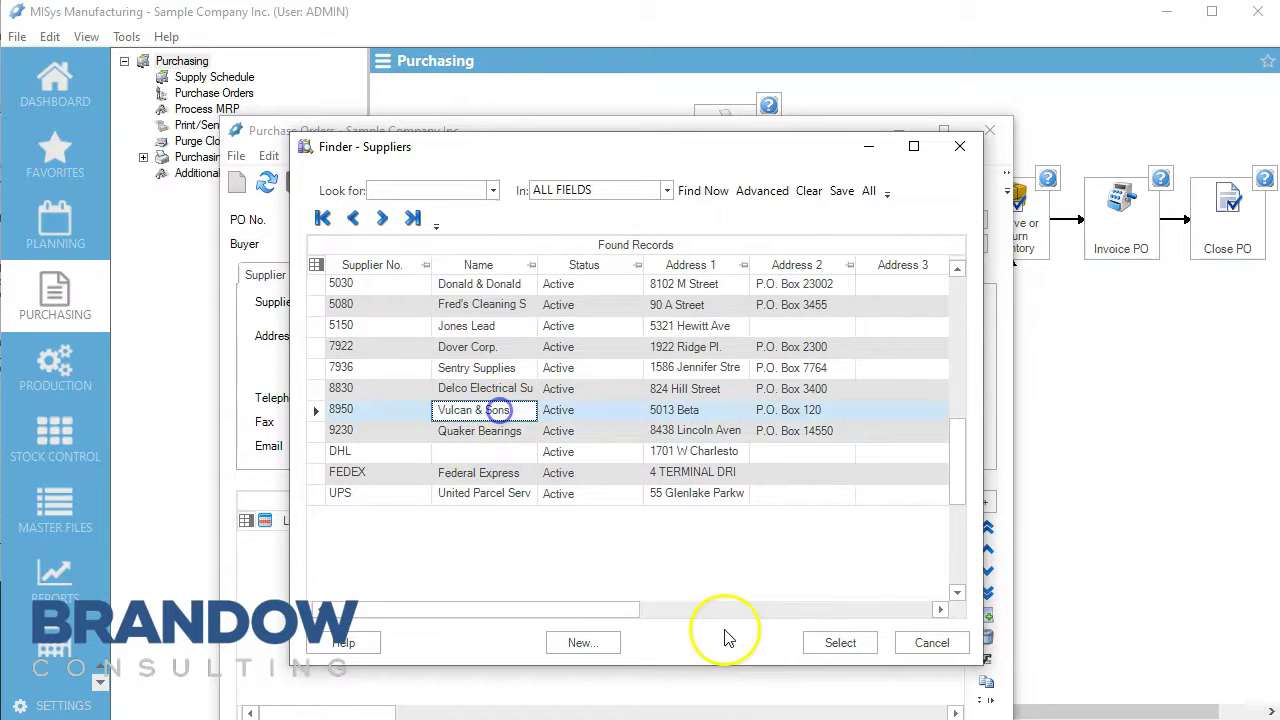
pyautogui.click(845, 645)
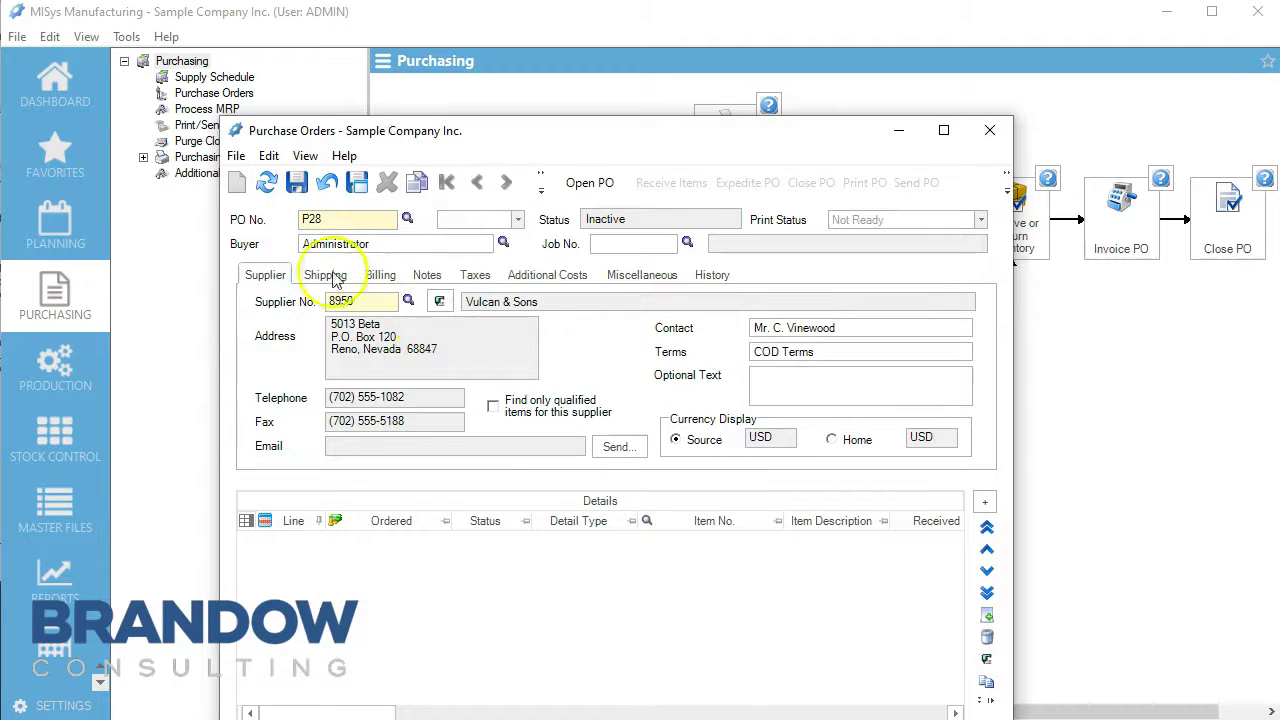
pyautogui.click(987, 617)
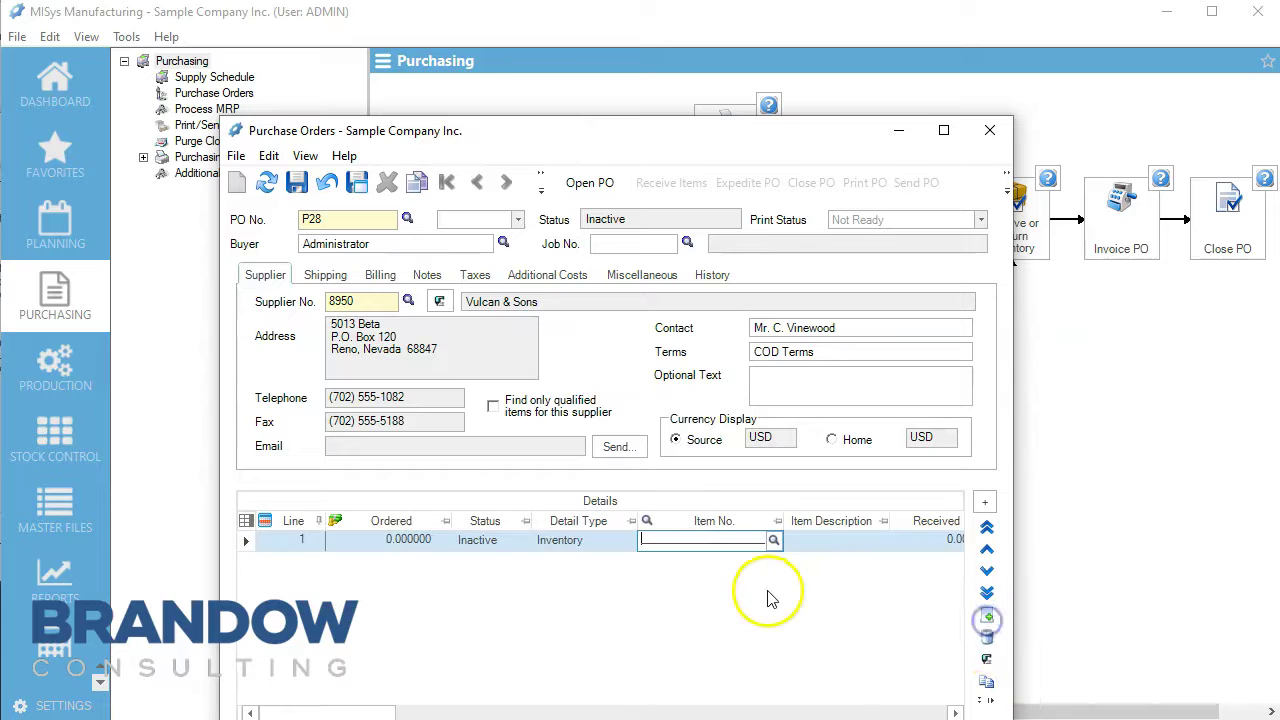
# Step: Put item O50 Orange on the PO line with 10 ordered
pyautogui.click(774, 540)
pyautogui.scroll(-5, 575, 410)
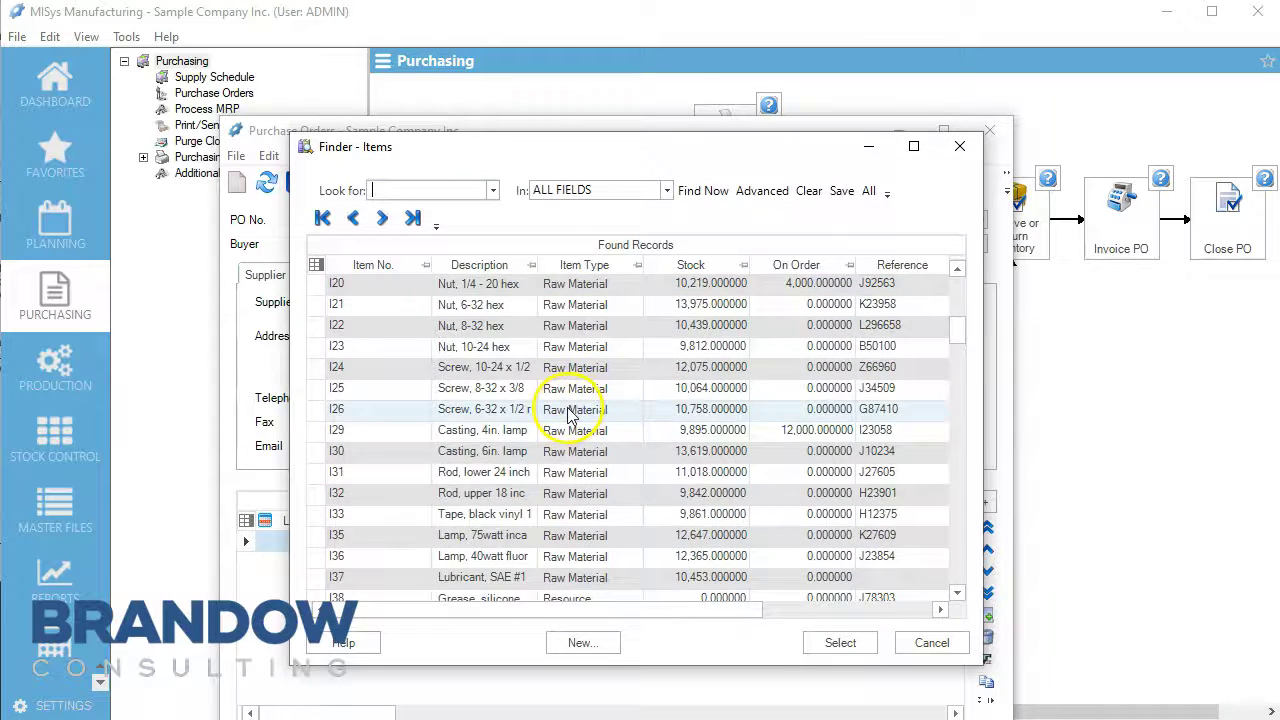
pyautogui.scroll(-15, 567, 415)
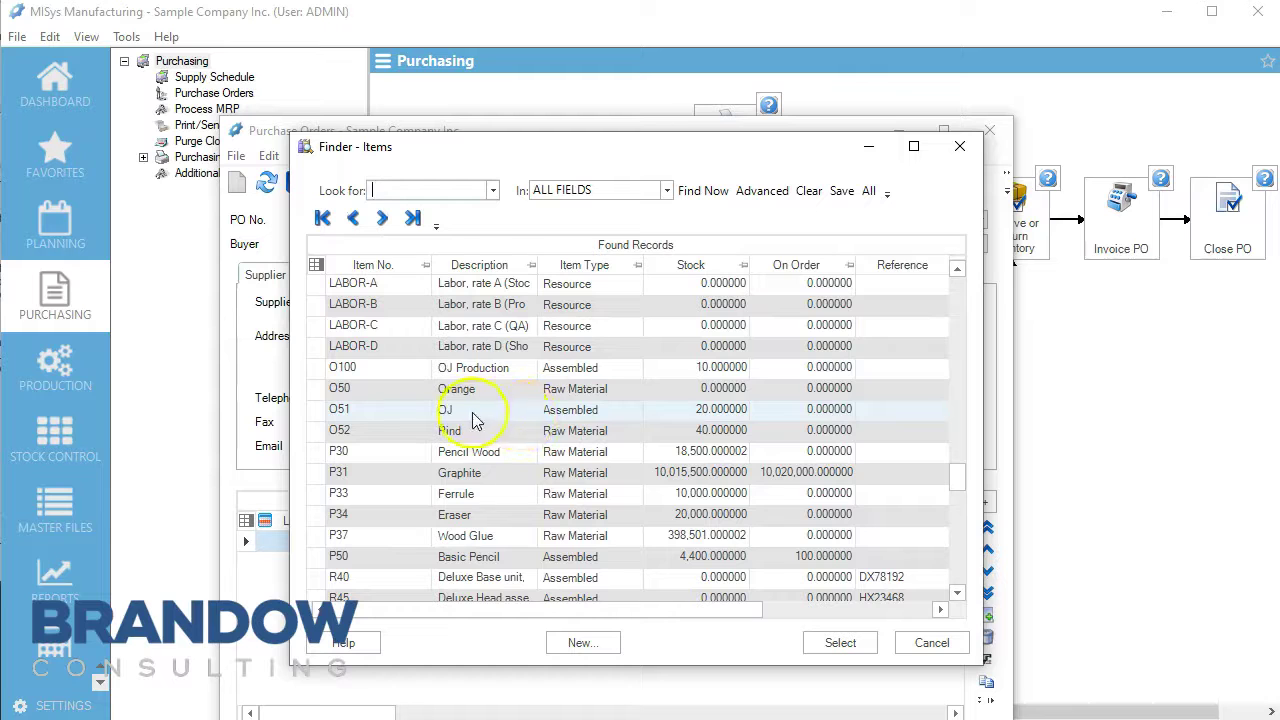
pyautogui.click(456, 389)
pyautogui.click(838, 643)
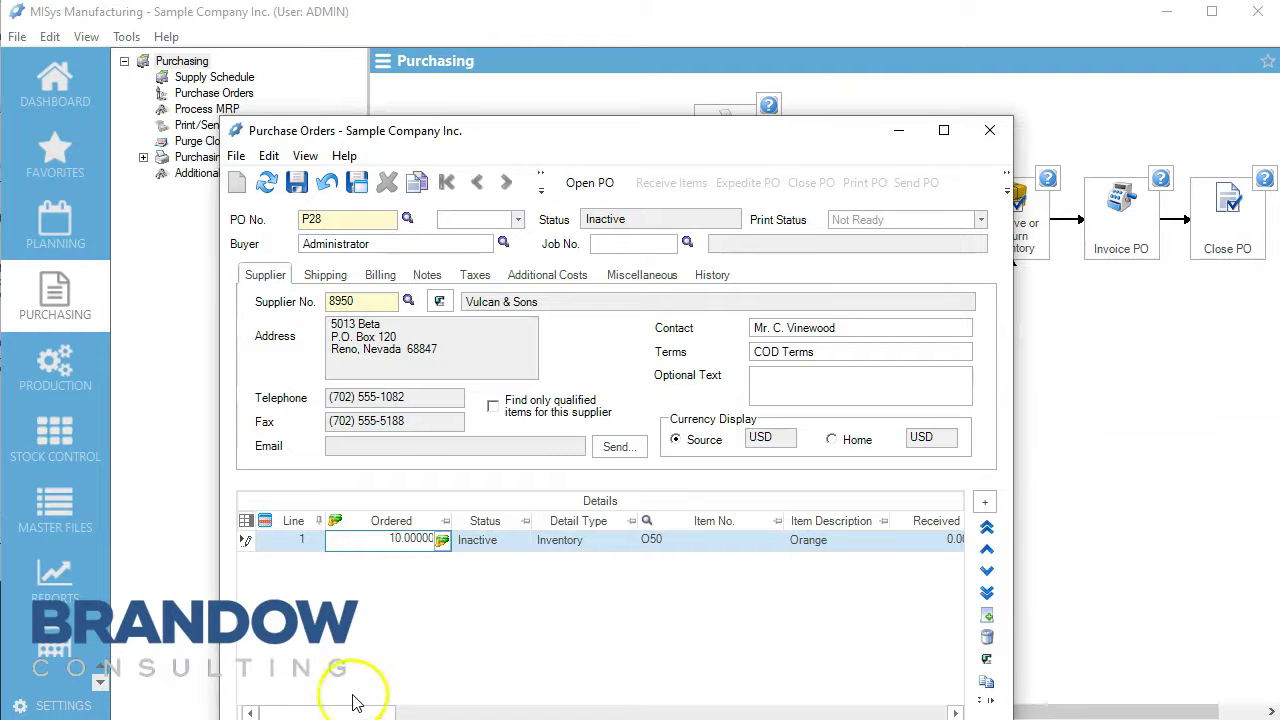
pyautogui.moveTo(330, 710); pyautogui.dragTo(734, 694)
# Step: Assign job OJ to the Orange line
pyautogui.click(377, 540)
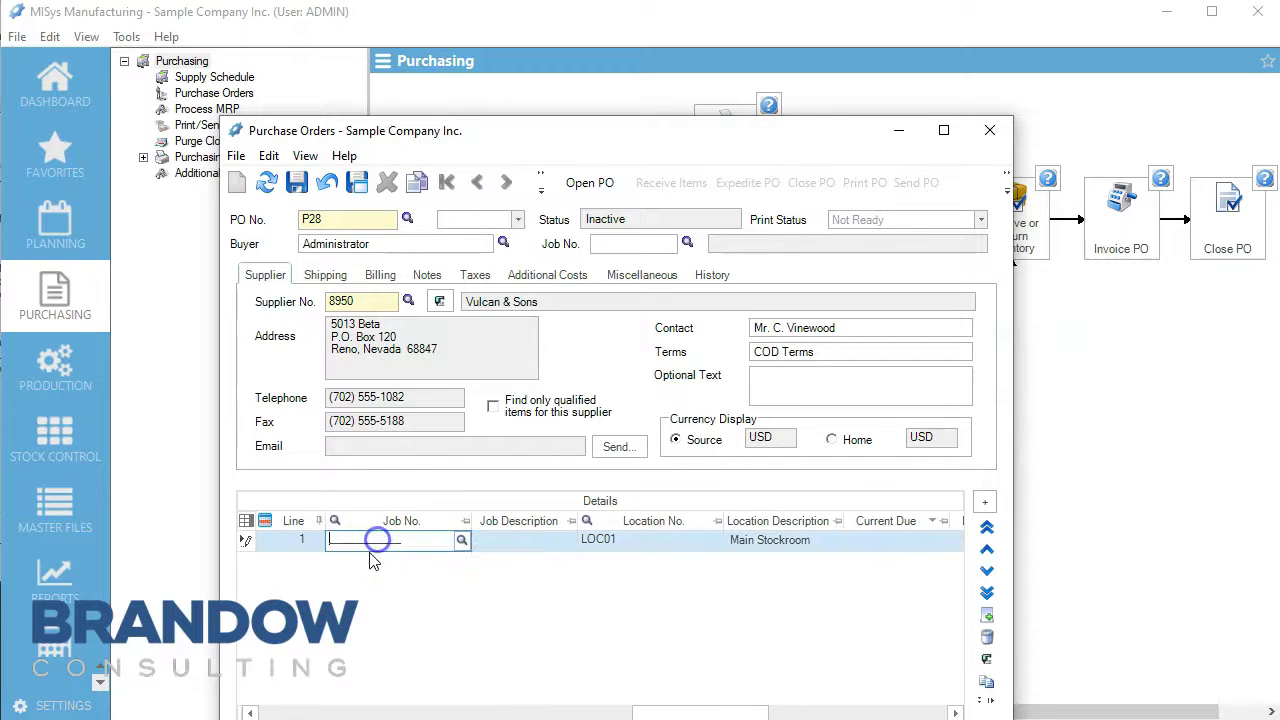
pyautogui.click(461, 540)
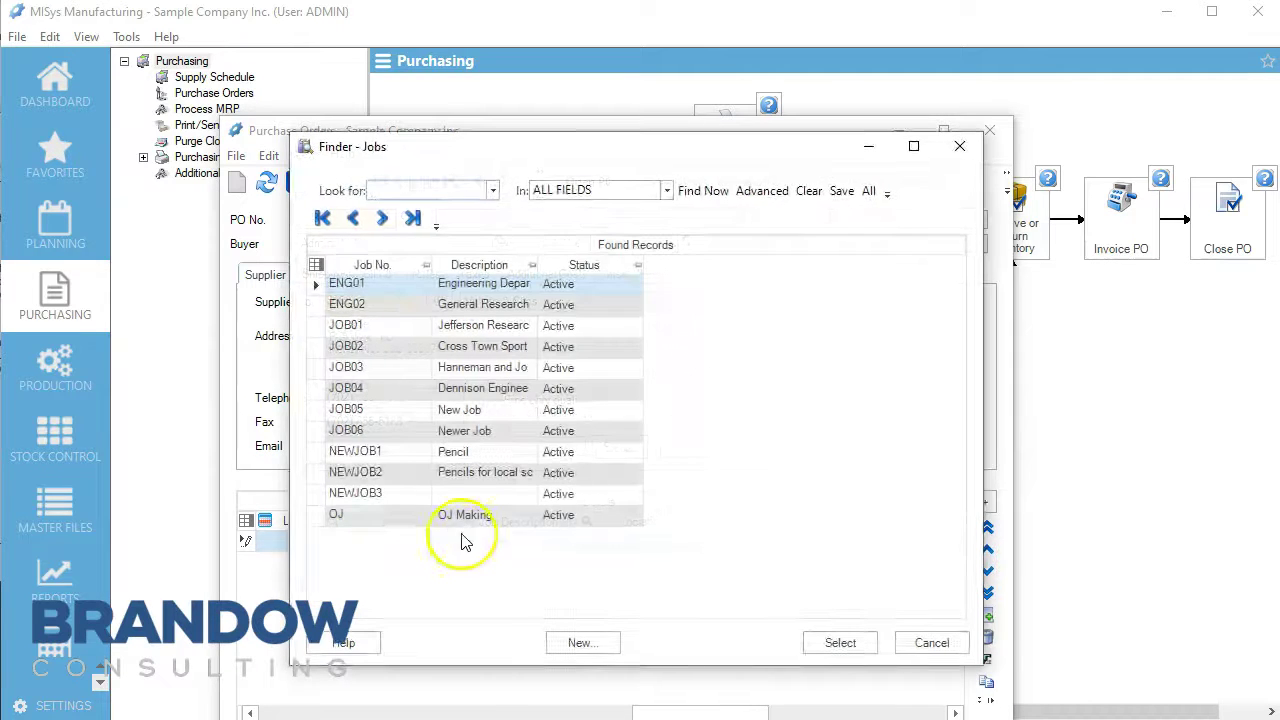
pyautogui.click(460, 515)
pyautogui.click(840, 642)
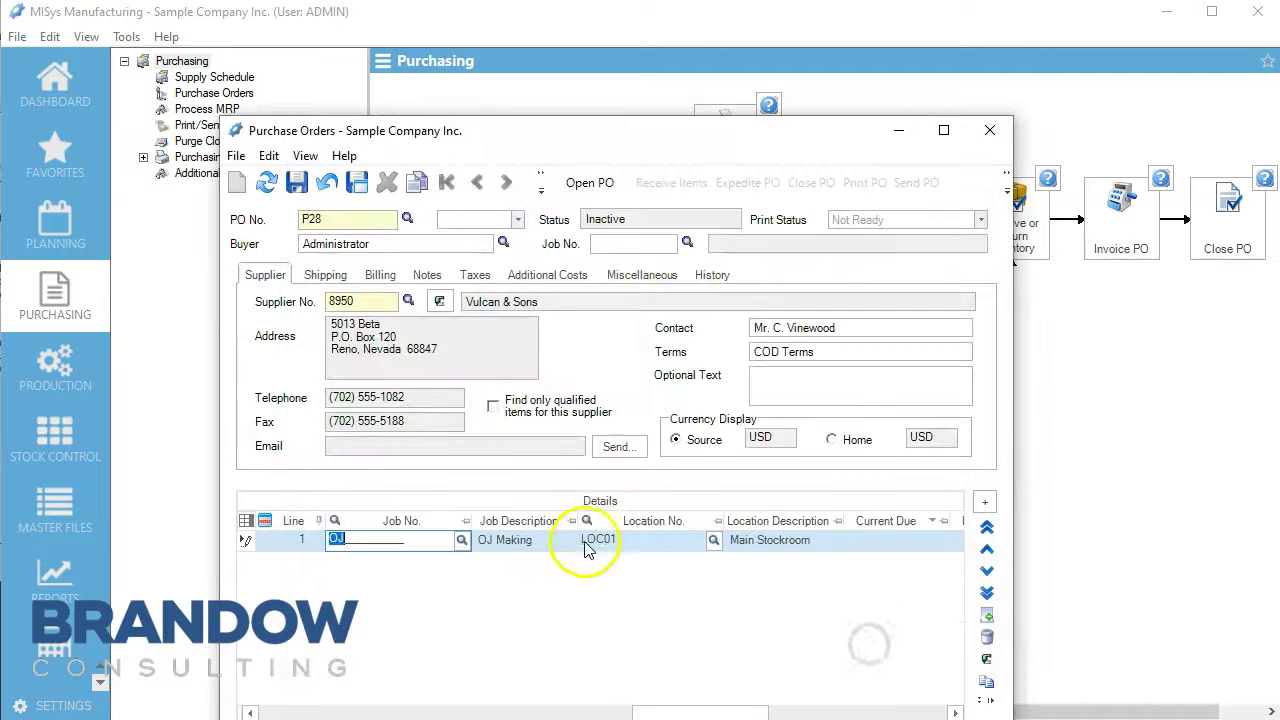
pyautogui.moveTo(660, 700); pyautogui.dragTo(255, 683)
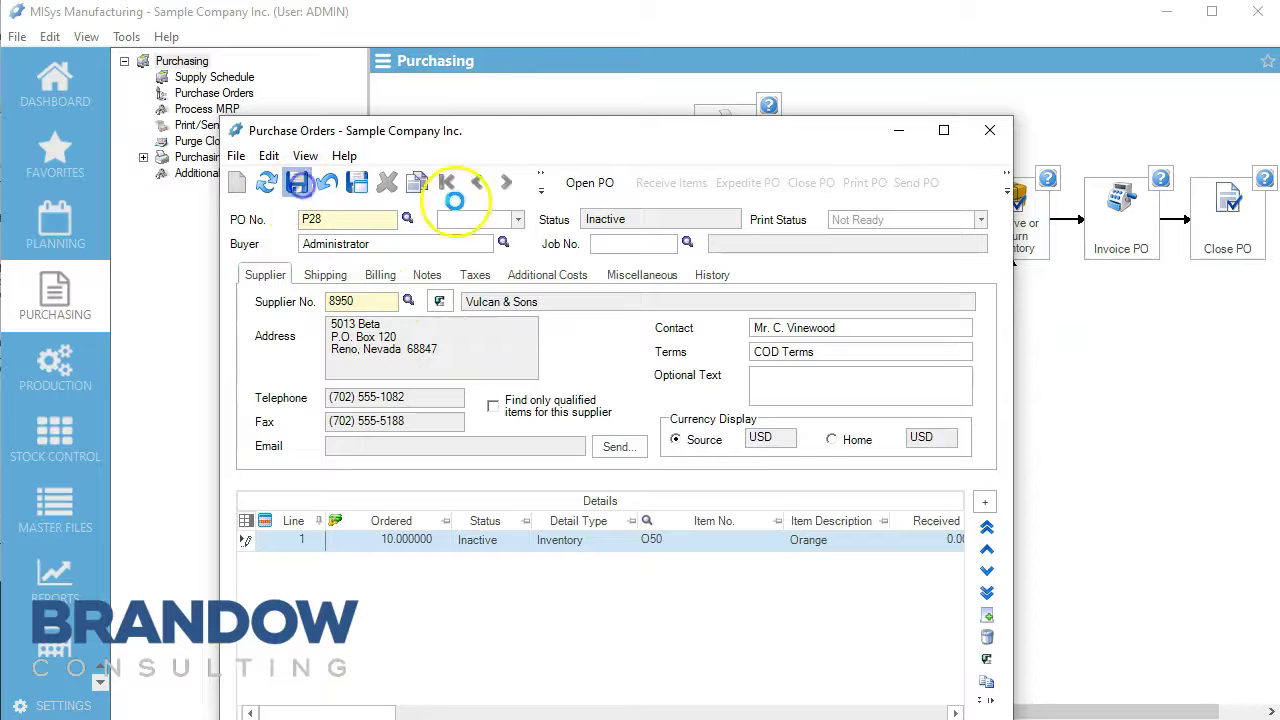
# Step: Open purchase order P28 and bring up its receiving window
pyautogui.click(588, 182)
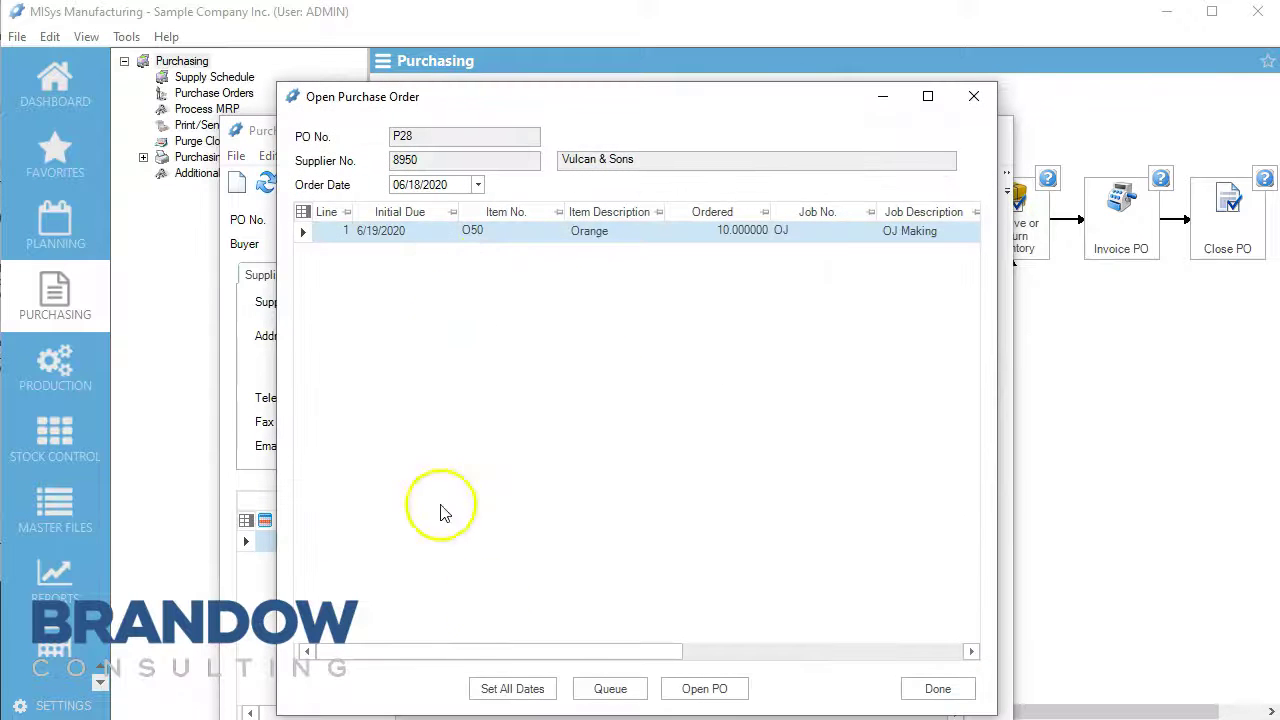
pyautogui.click(705, 689)
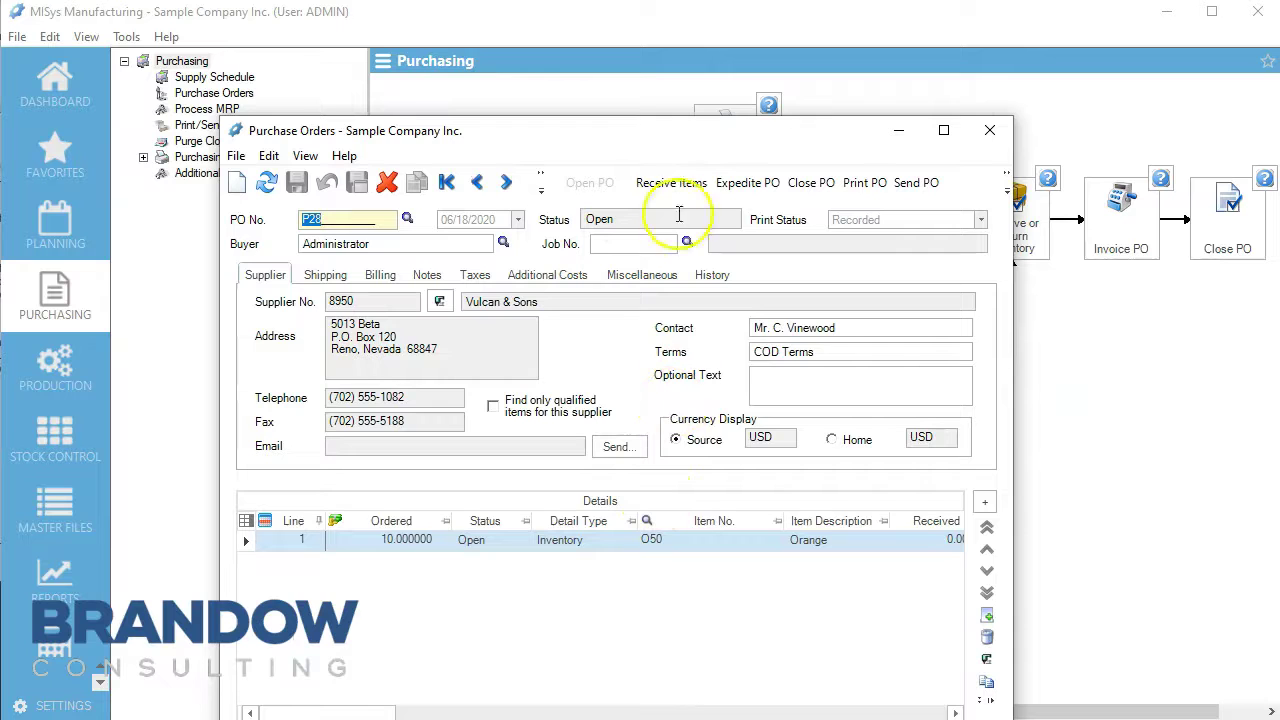
pyautogui.click(671, 182)
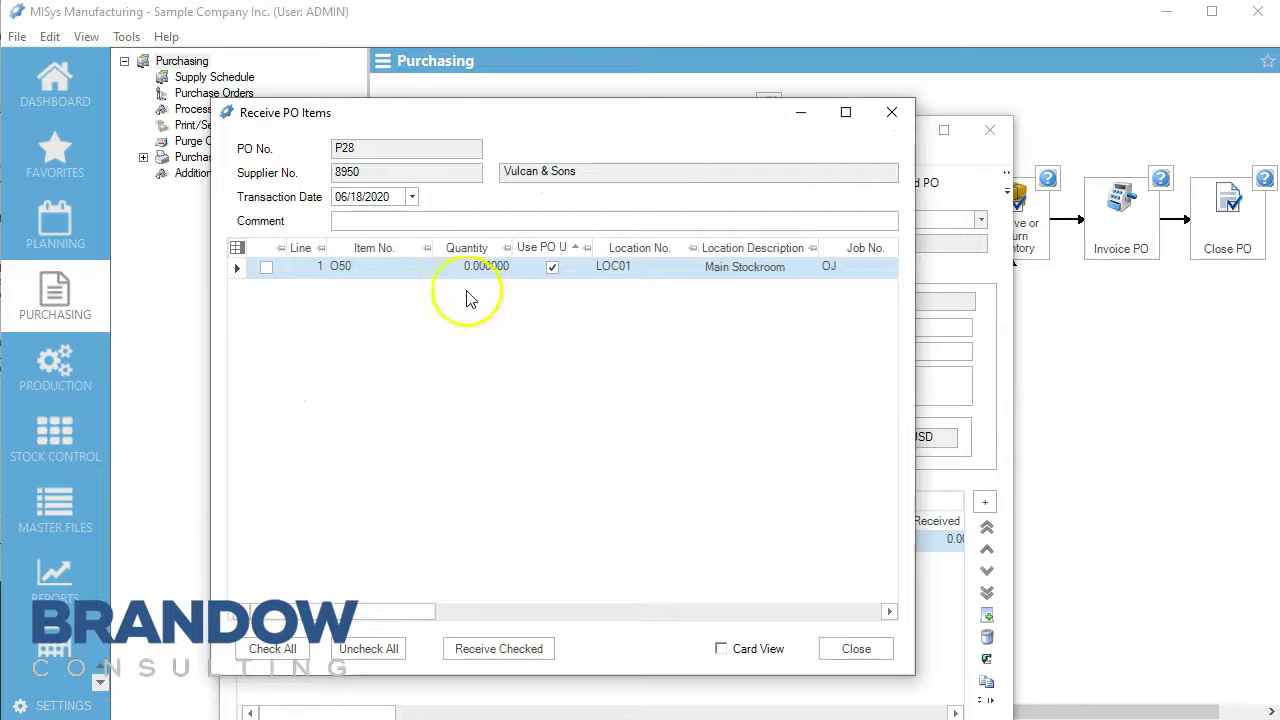
# Step: Receive line 1's 10 O50 Oranges into LOC01 and close the purchase order windows
pyautogui.click(263, 268)
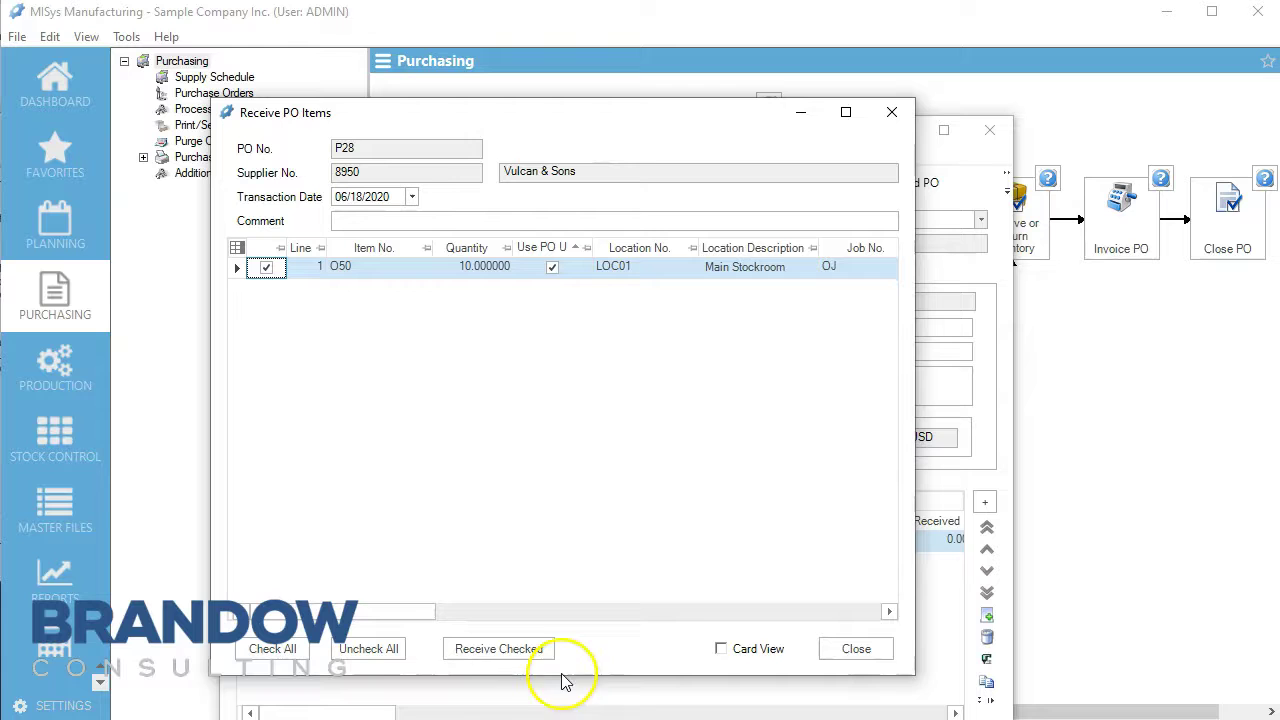
pyautogui.click(461, 649)
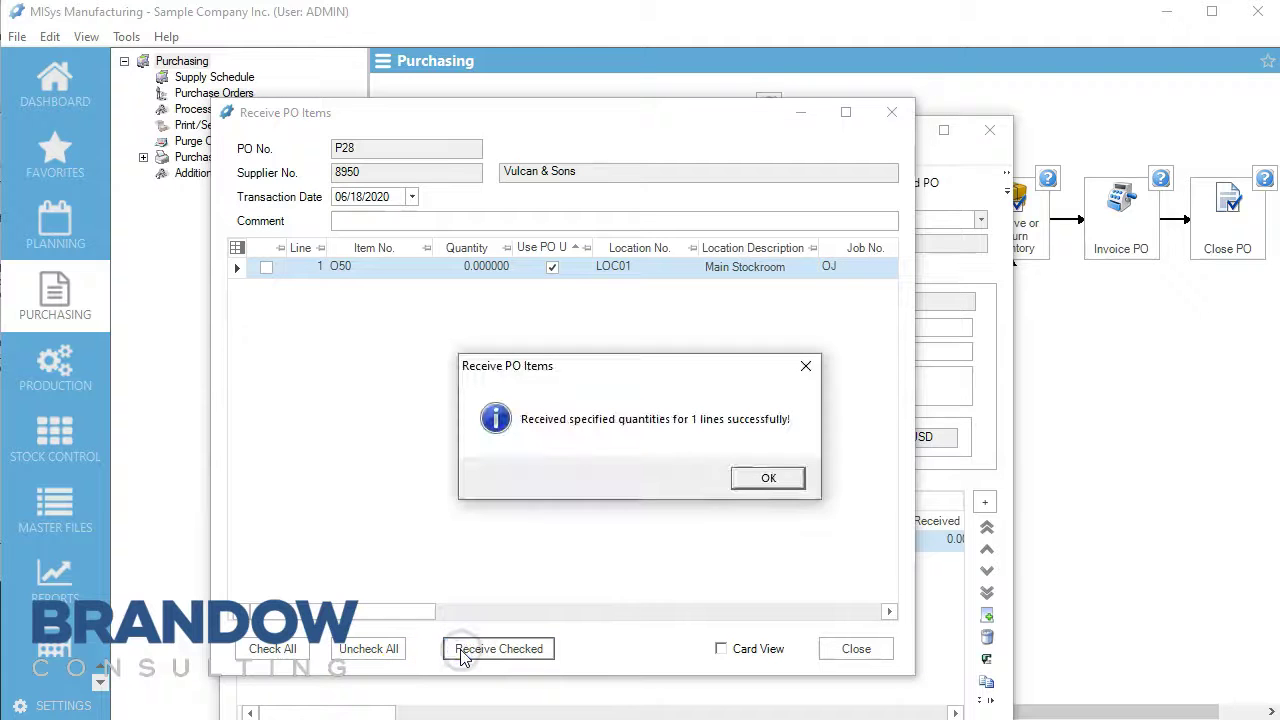
pyautogui.click(768, 480)
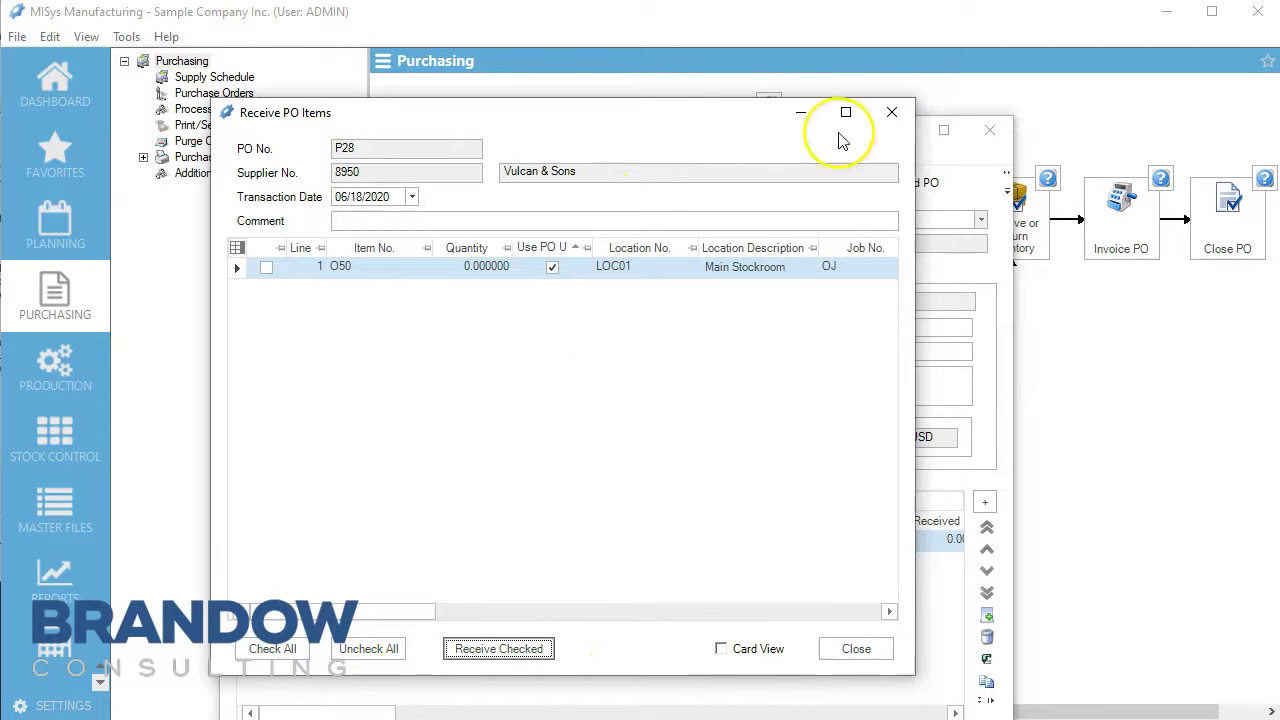
pyautogui.click(855, 652)
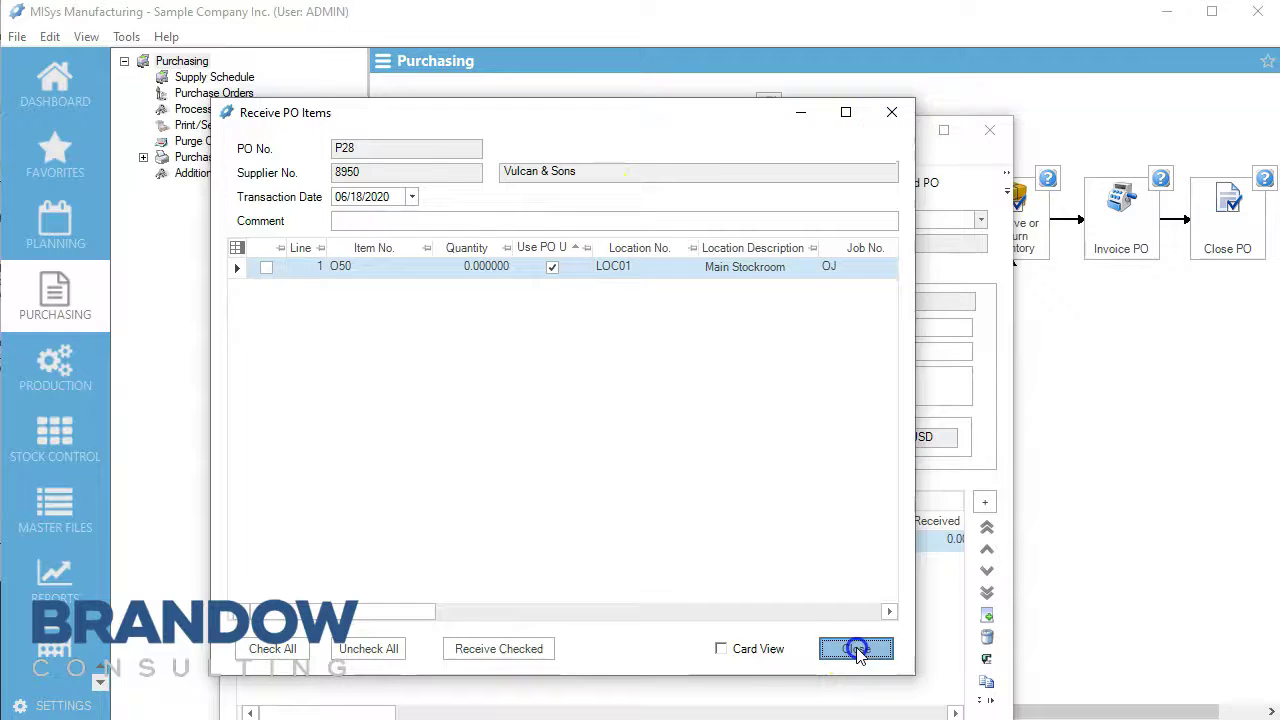
pyautogui.click(990, 131)
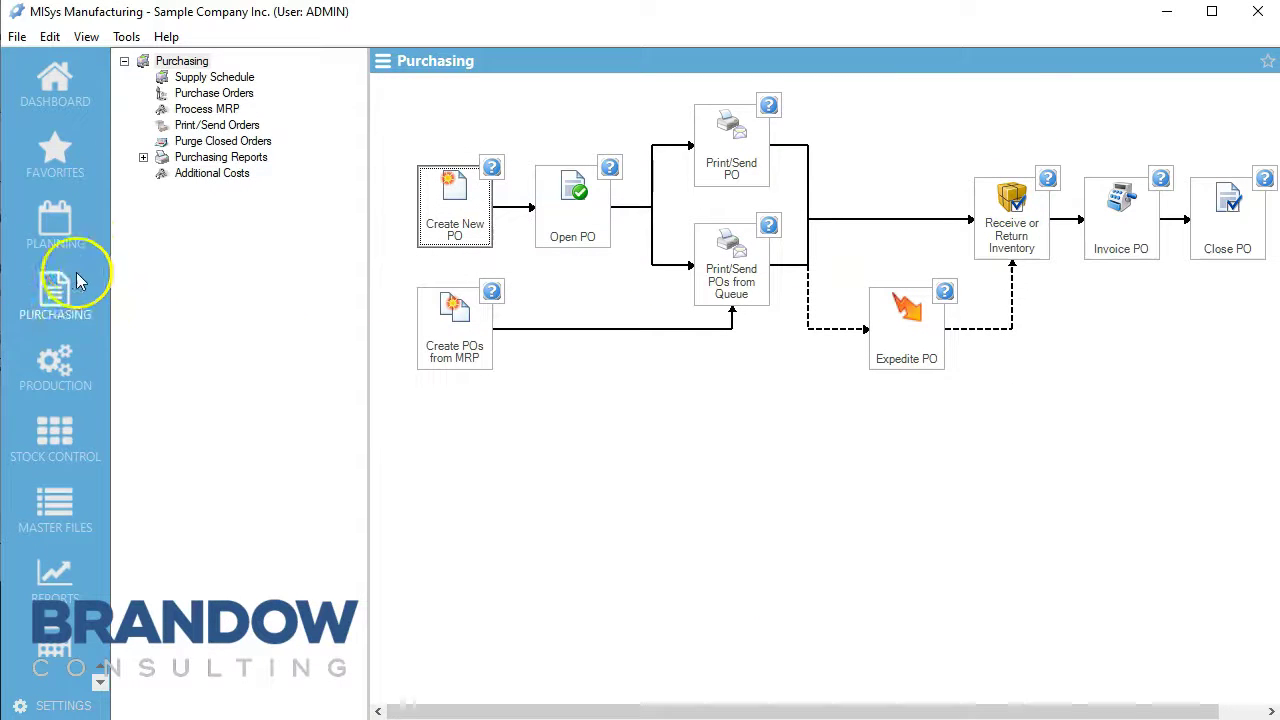
pyautogui.click(58, 368)
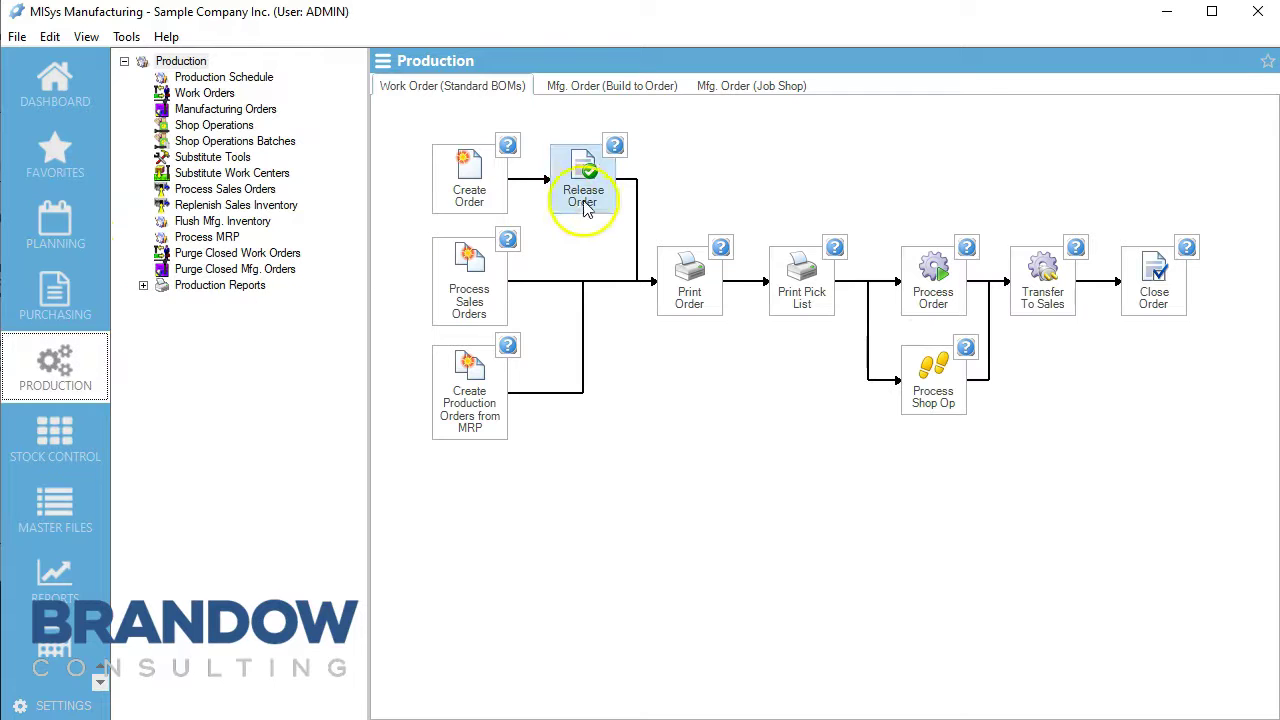
# Step: Create work order W009 for job OJ (OJ Making) and show its Details lines
pyautogui.click(466, 180)
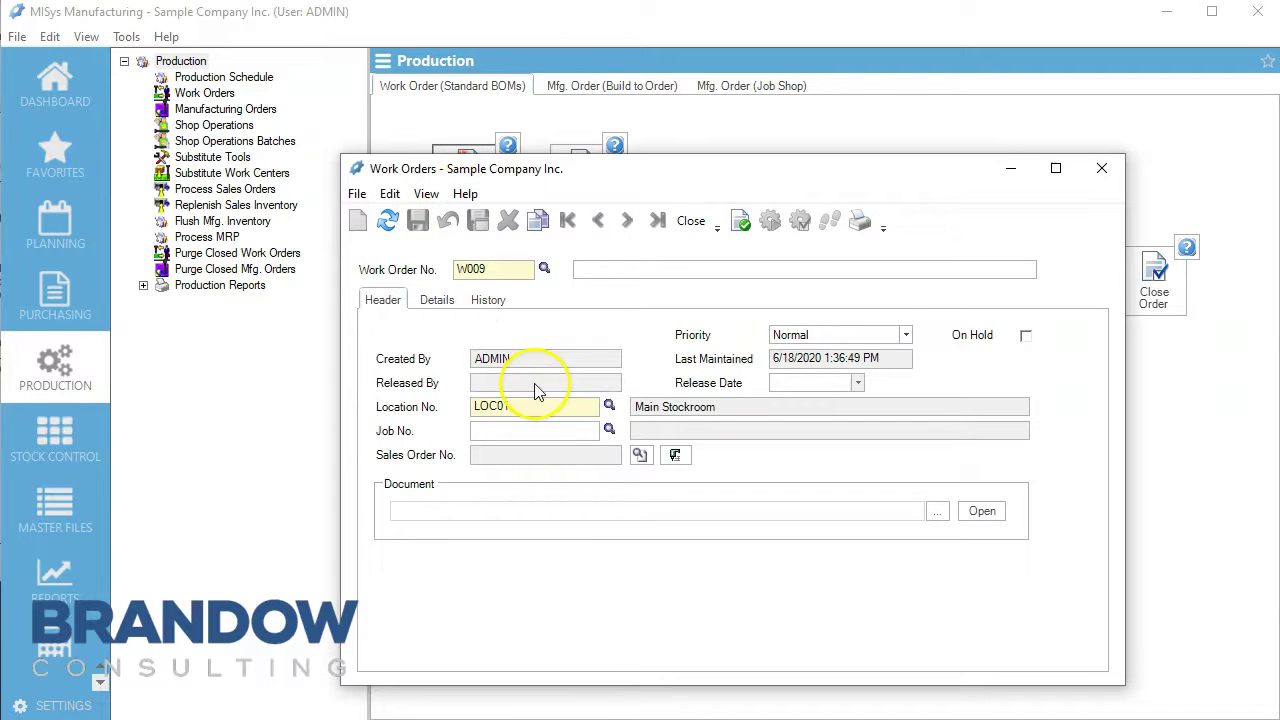
pyautogui.click(609, 431)
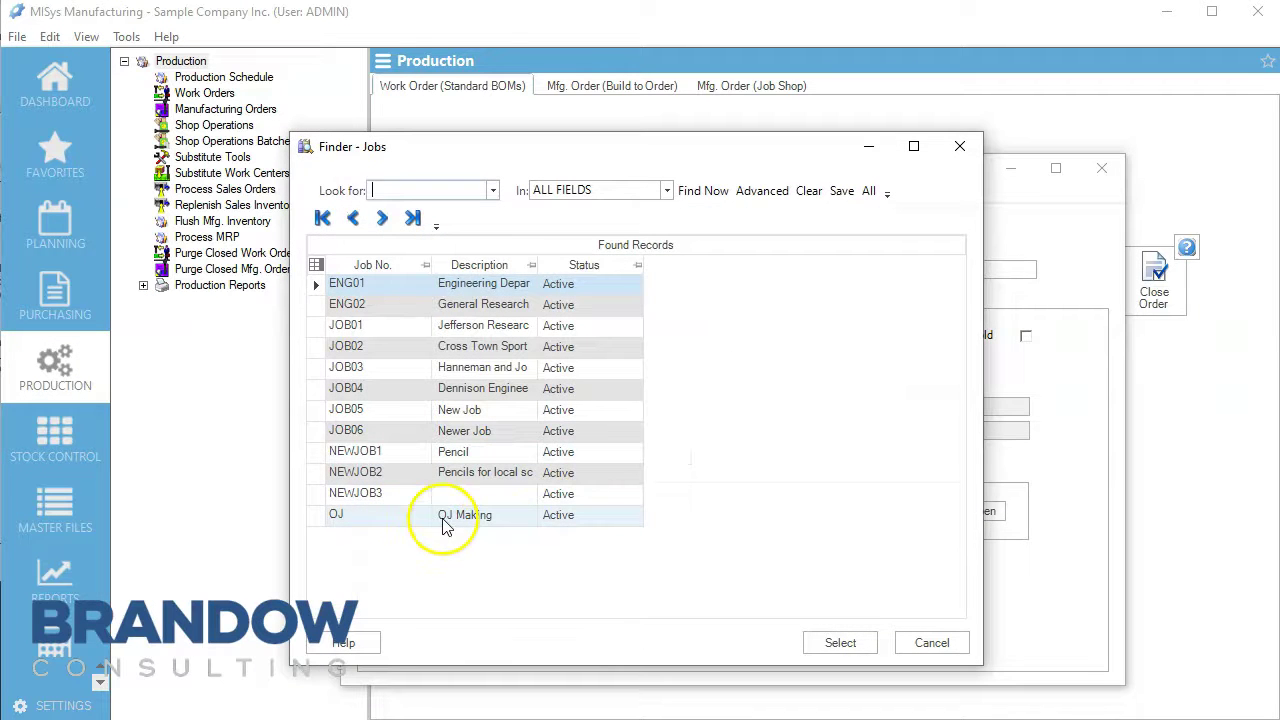
pyautogui.click(448, 515)
pyautogui.click(828, 642)
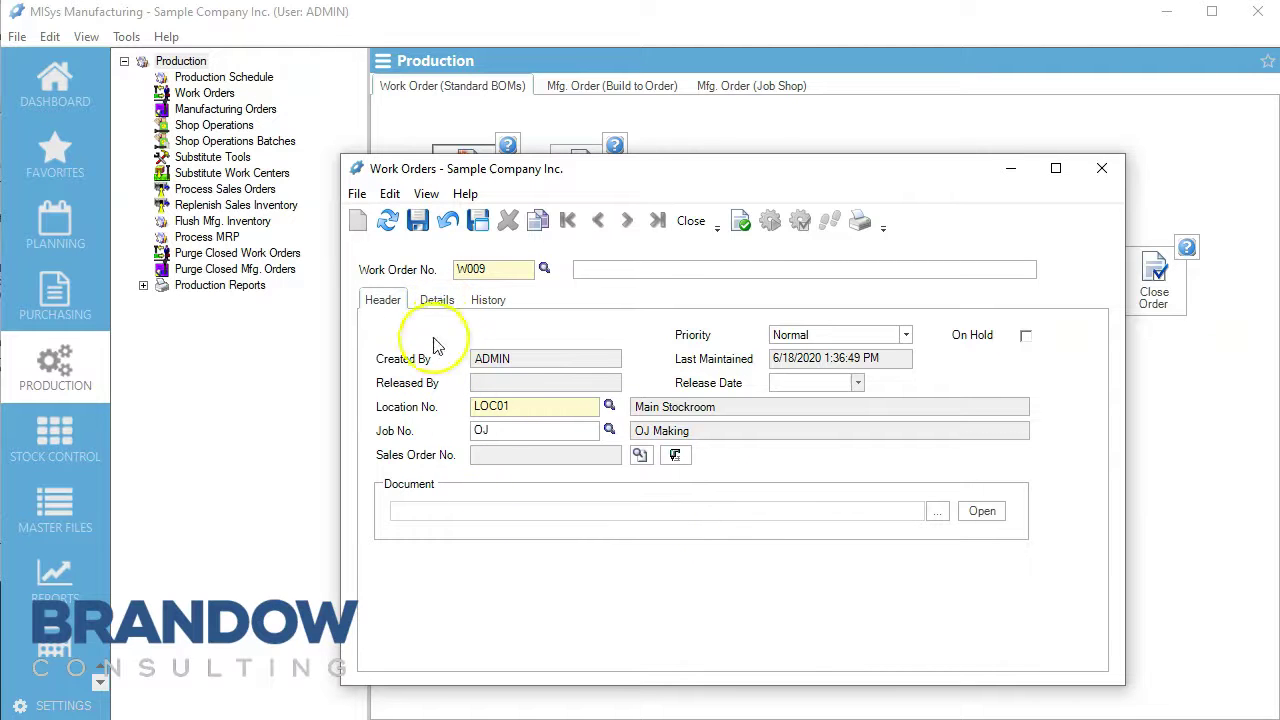
pyautogui.click(437, 300)
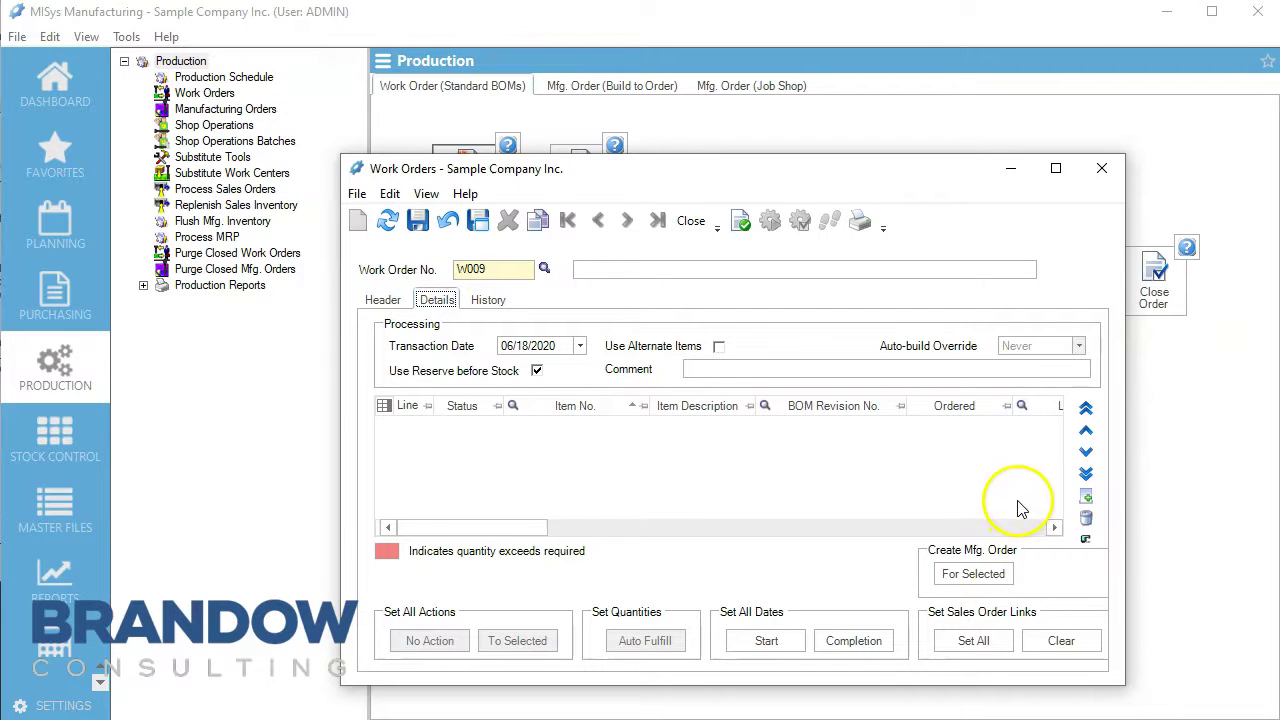
# Step: Add a W009 line for item O51 OJ with 10 ordered
pyautogui.click(1088, 498)
pyautogui.click(639, 427)
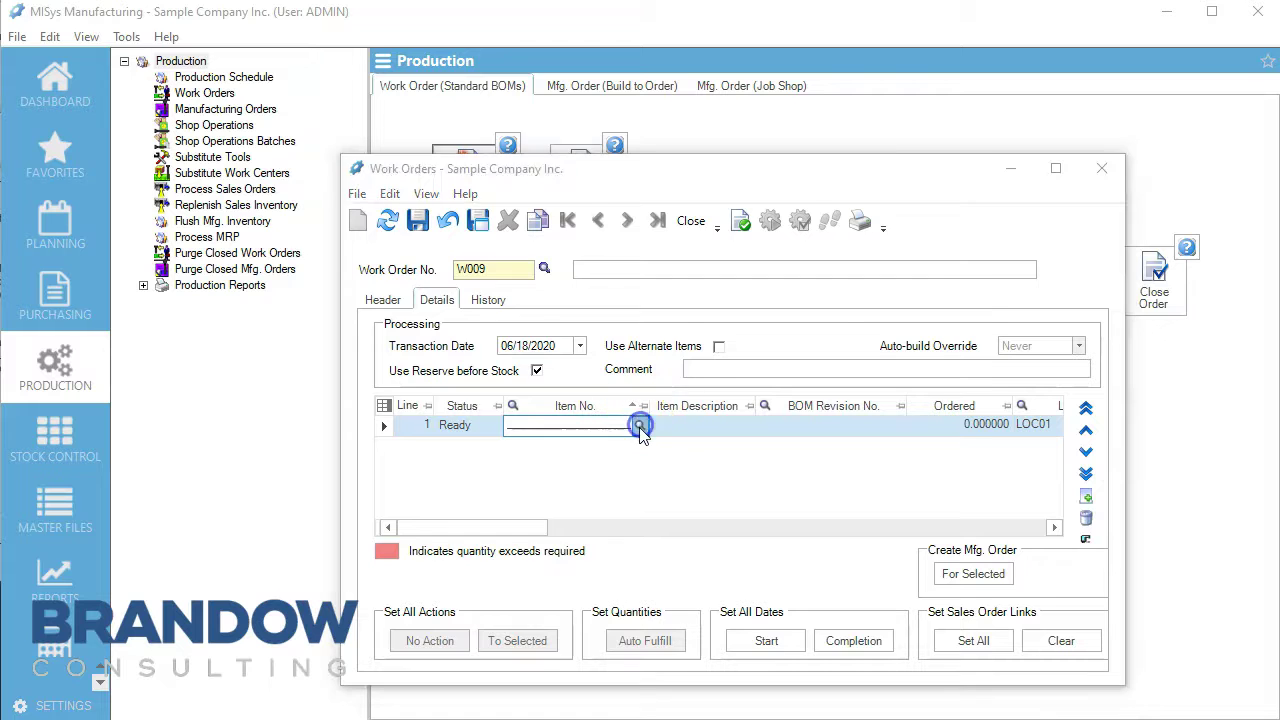
pyautogui.scroll(-10, 528, 443)
pyautogui.scroll(10, 525, 443)
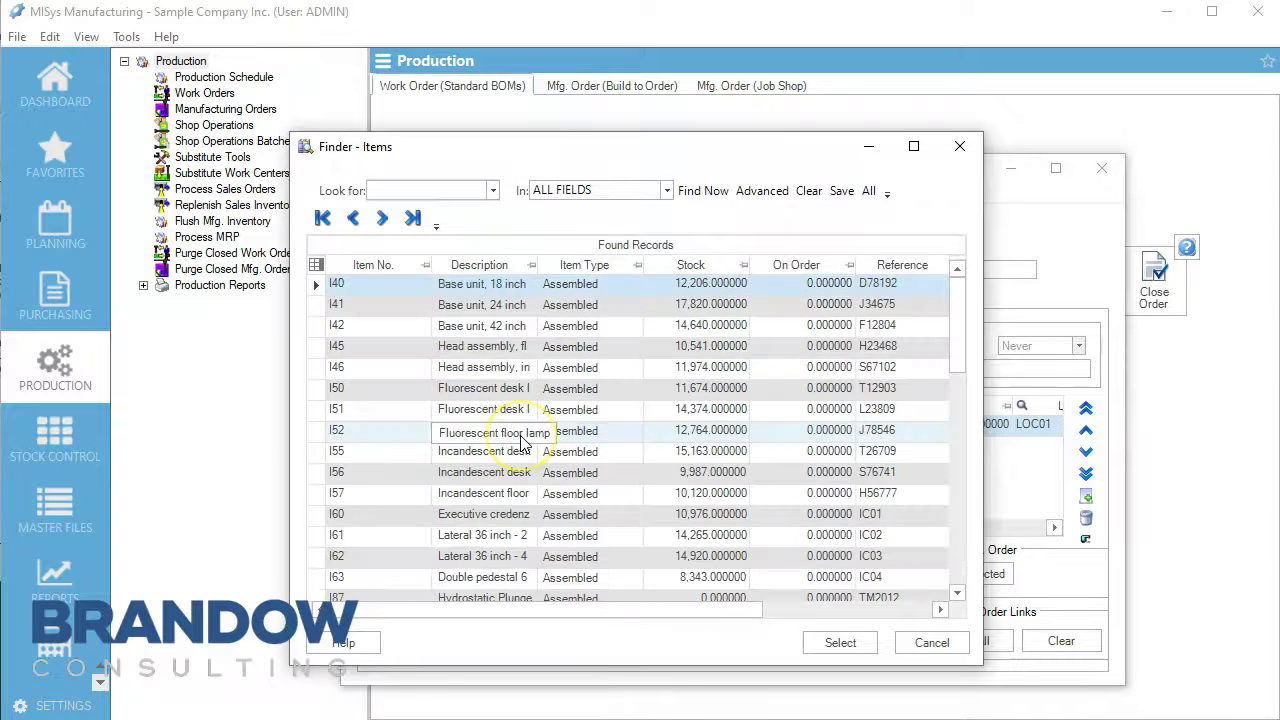
pyautogui.scroll(-2, 520, 443)
pyautogui.click(445, 515)
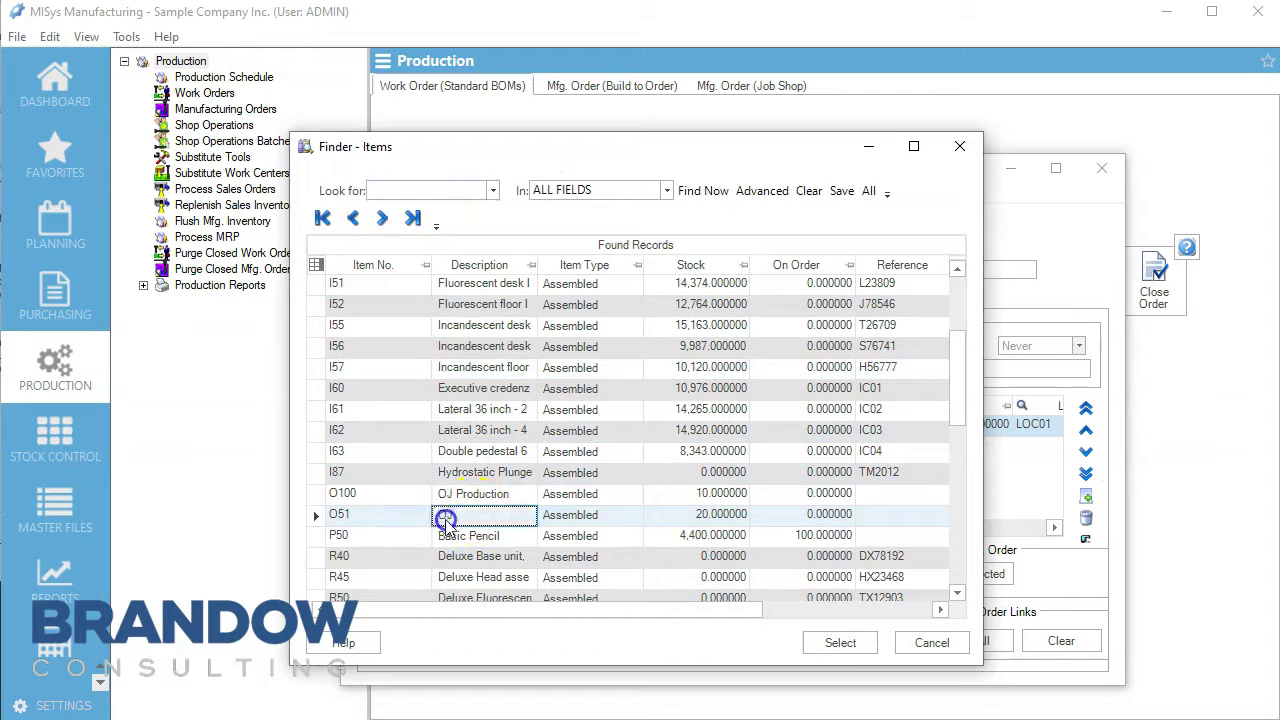
pyautogui.click(838, 636)
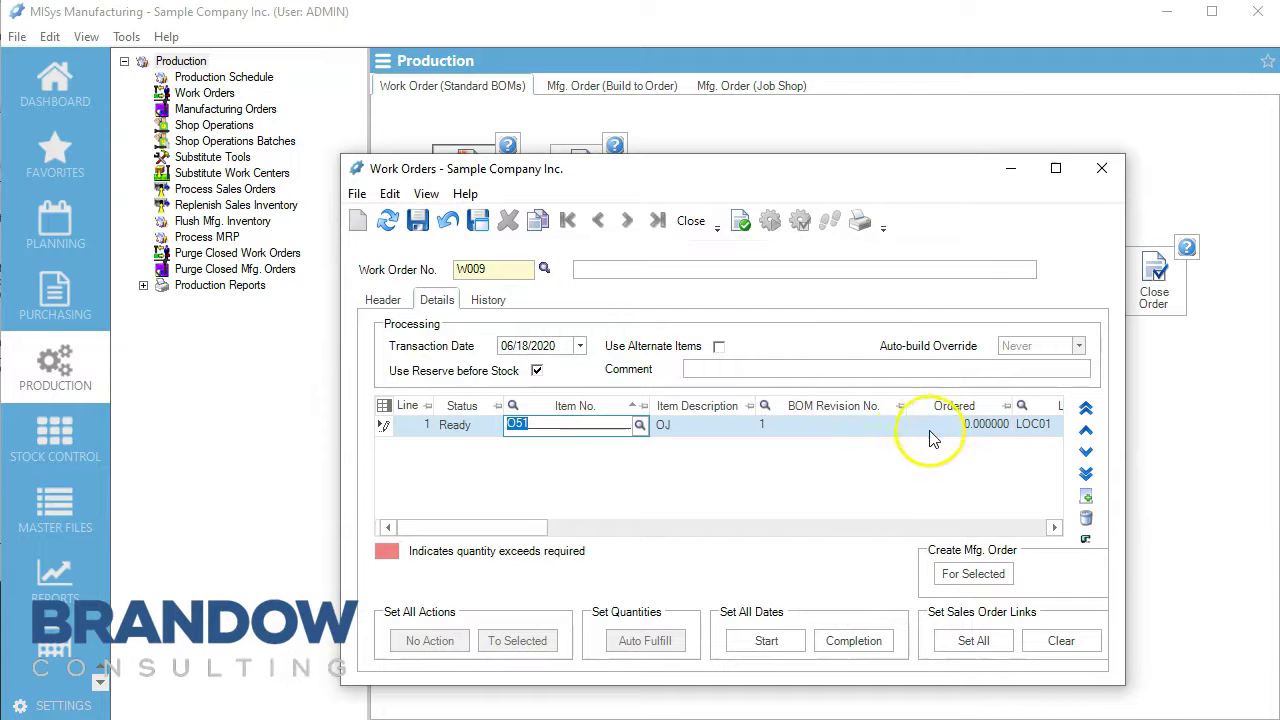
pyautogui.click(963, 427)
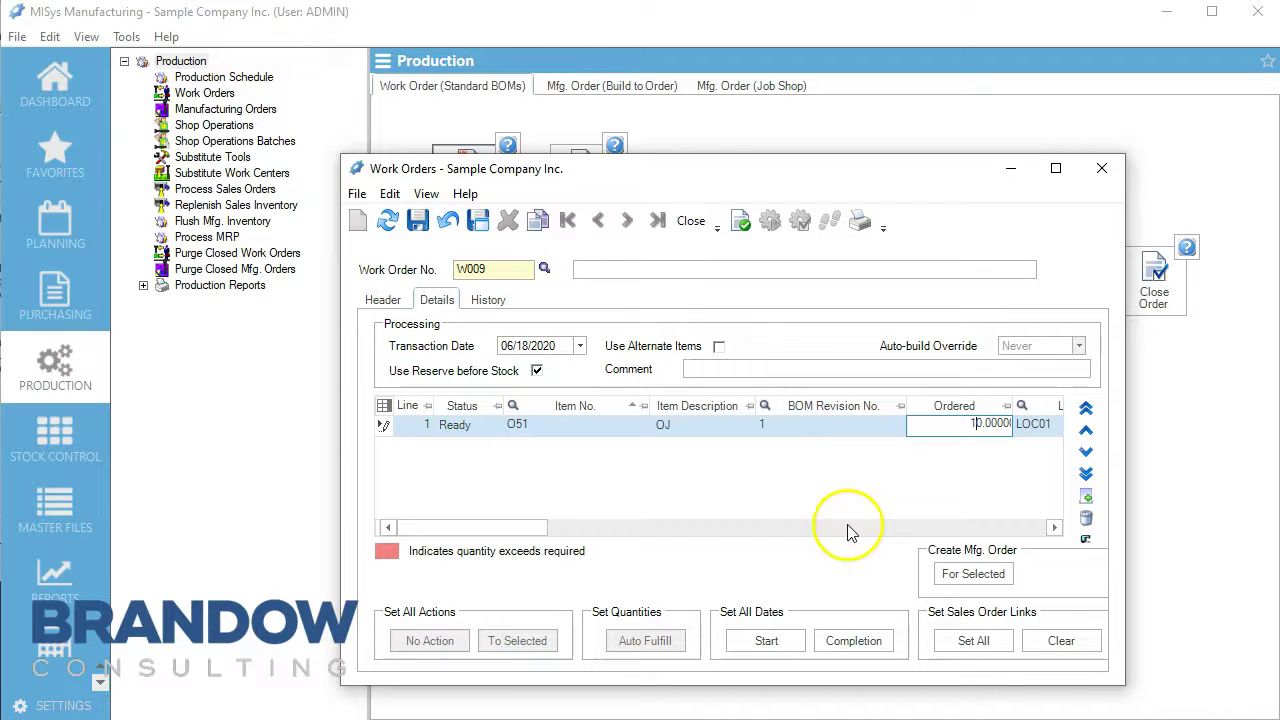
pyautogui.moveTo(523, 527); pyautogui.dragTo(425, 520)
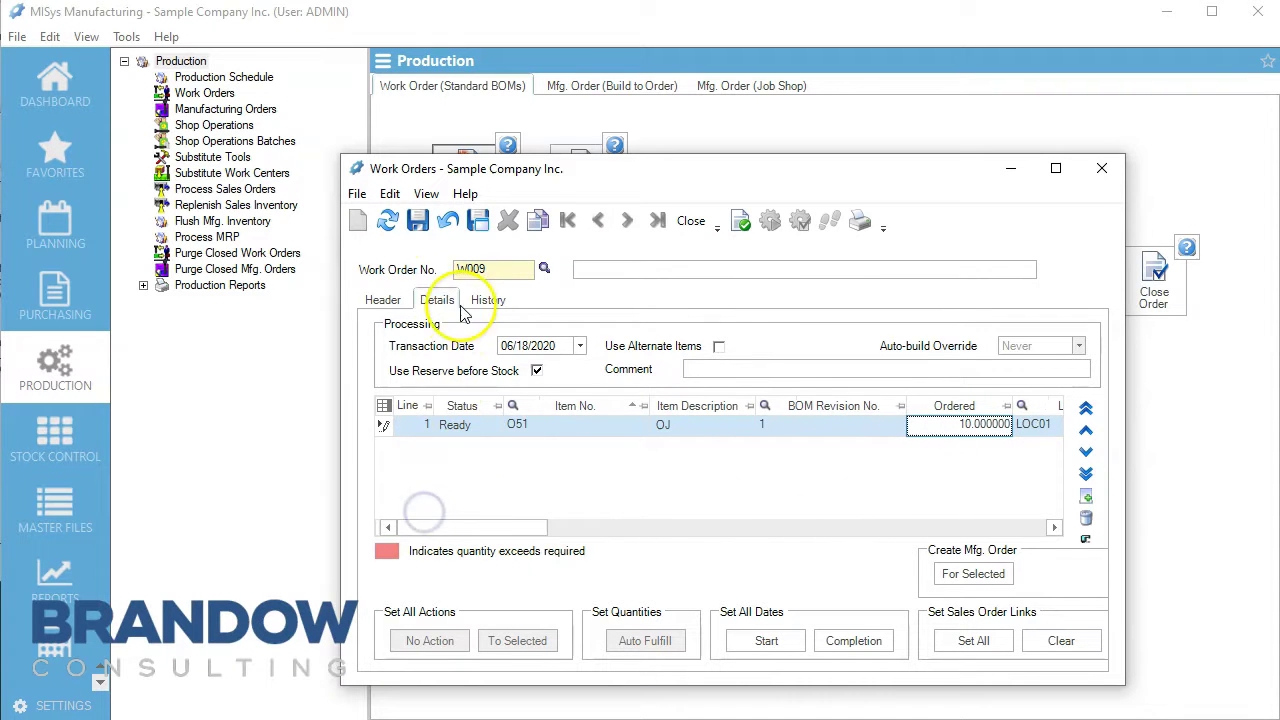
# Step: Save W009 starting today and release it to Ready status
pyautogui.click(473, 434)
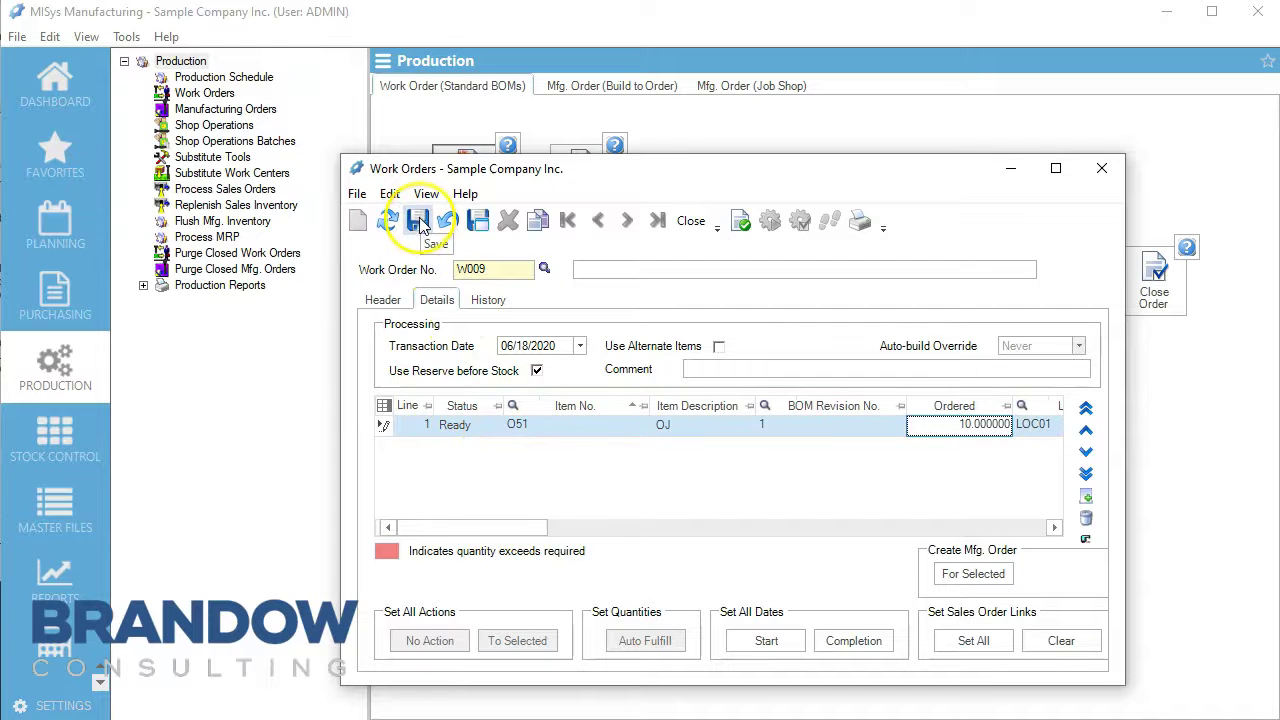
pyautogui.click(418, 224)
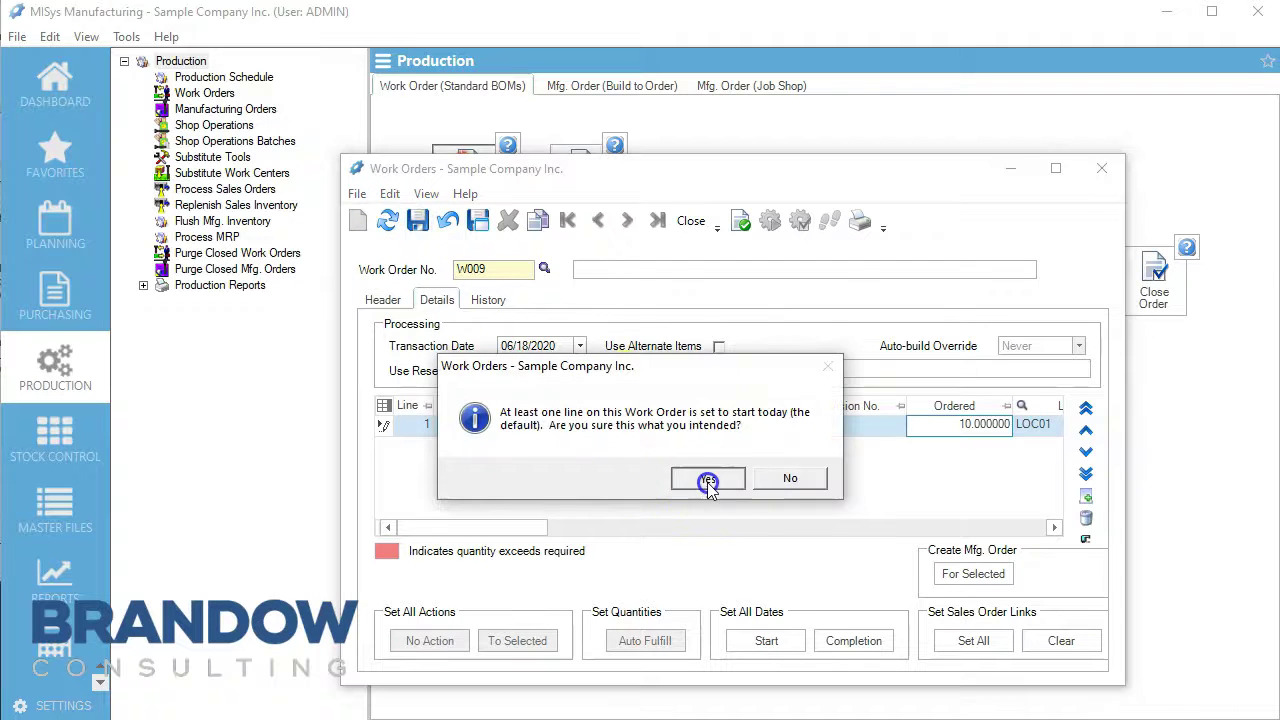
pyautogui.click(707, 478)
pyautogui.click(741, 222)
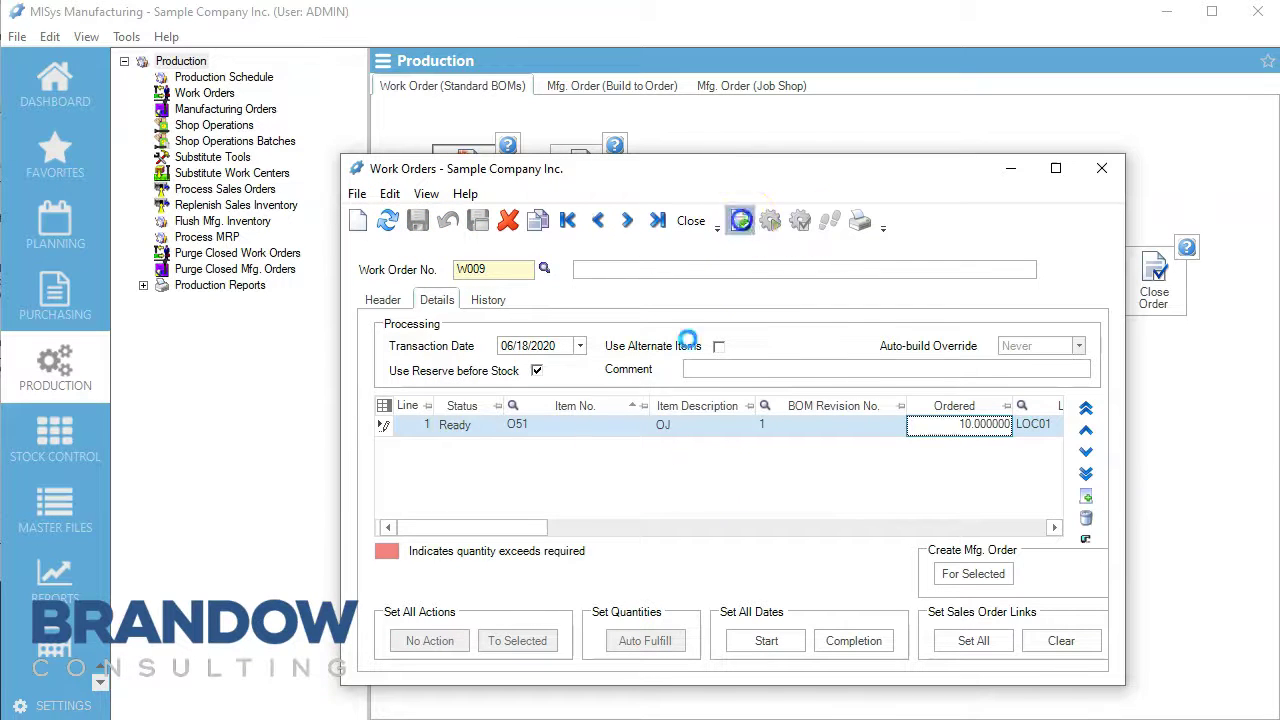
# Step: Set W009's line action to Complete with quantity 10, auto-fill, and process the assembly
pyautogui.click(508, 427)
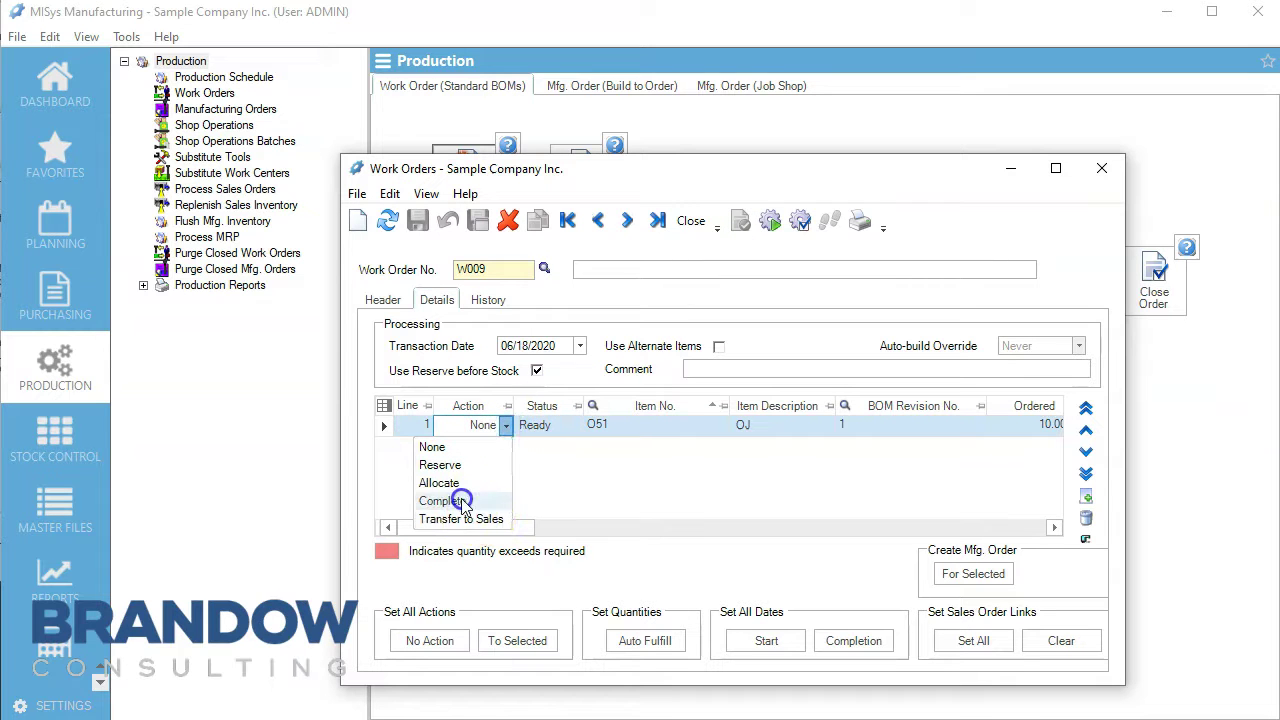
pyautogui.click(462, 500)
pyautogui.moveTo(500, 528); pyautogui.dragTo(623, 530)
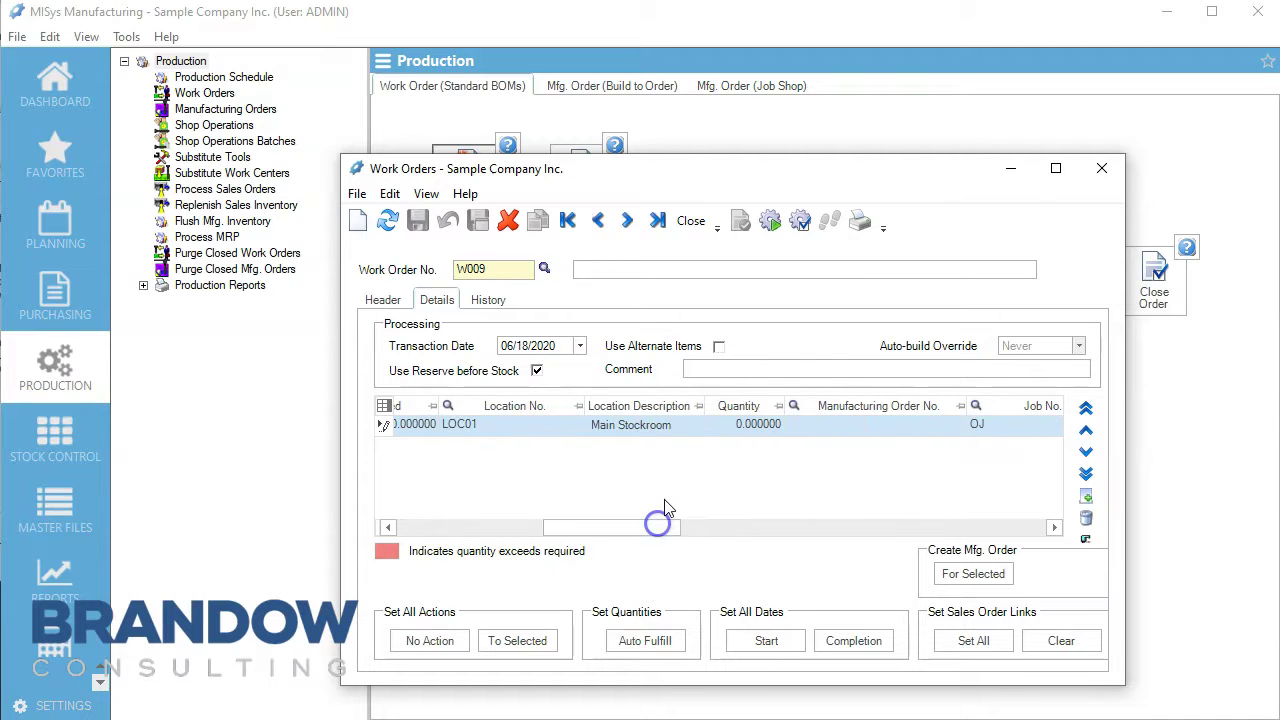
pyautogui.click(740, 425)
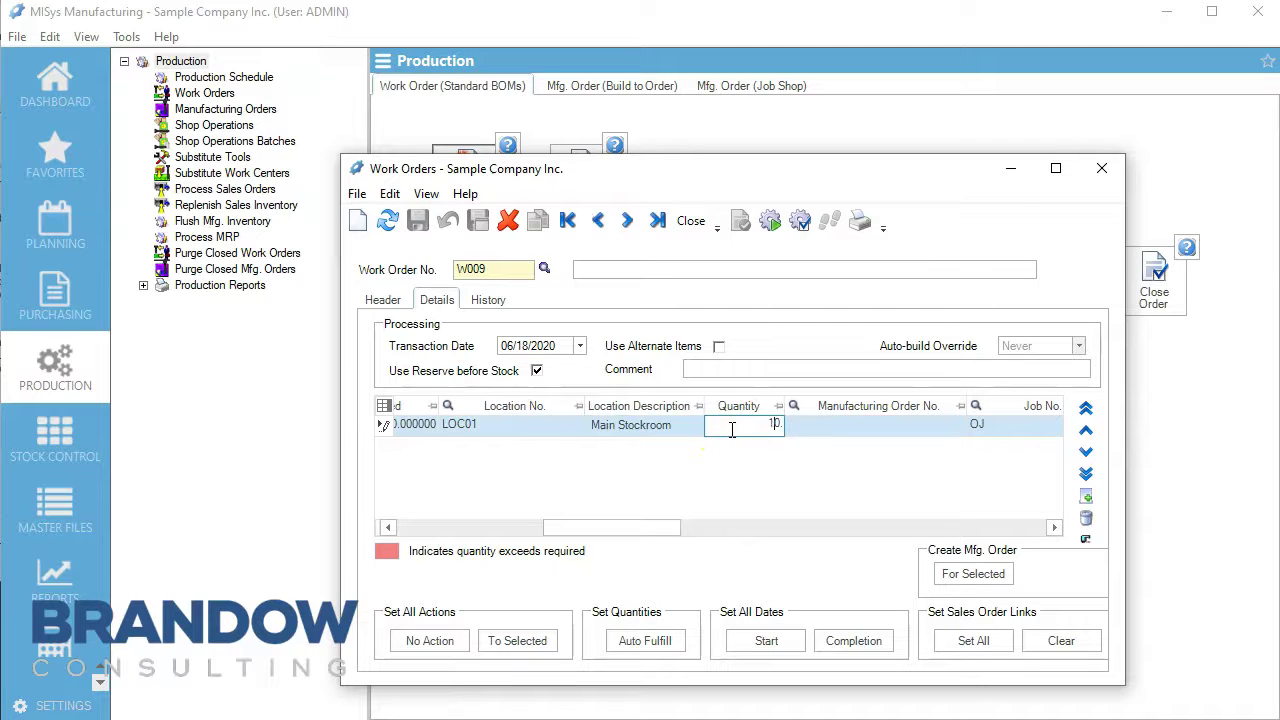
pyautogui.click(493, 517)
pyautogui.click(645, 640)
pyautogui.click(771, 222)
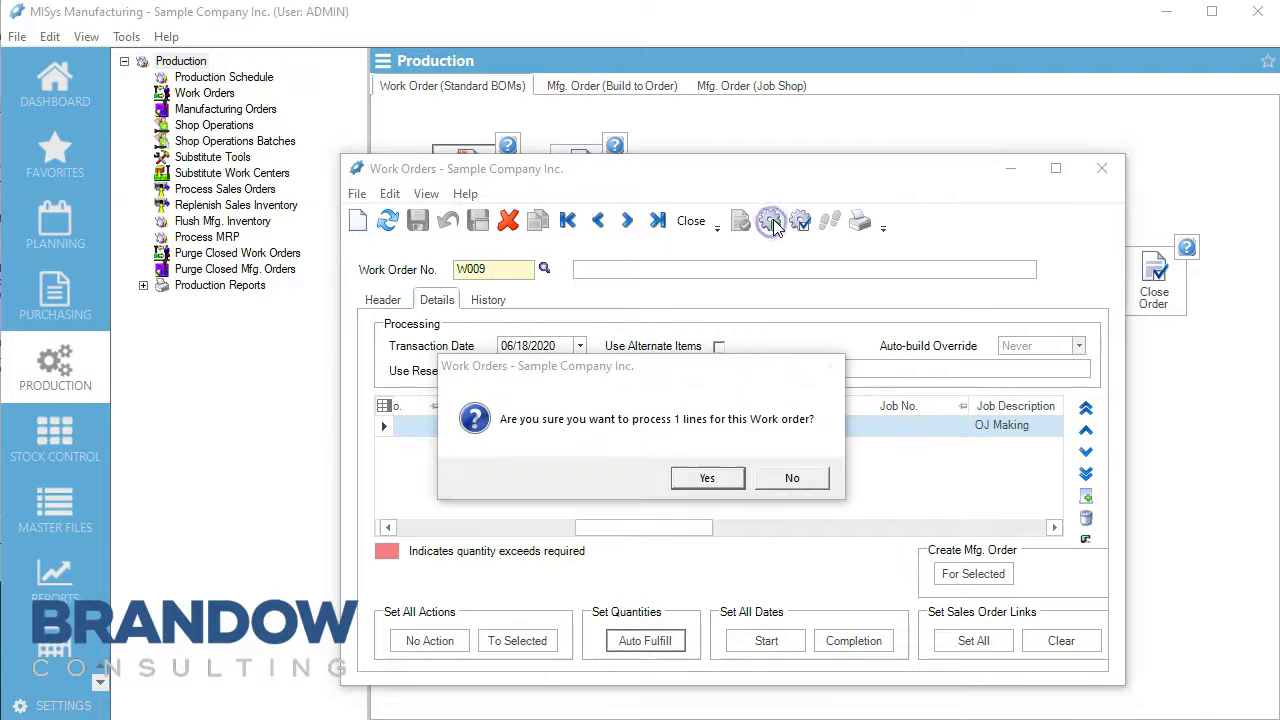
pyautogui.click(707, 478)
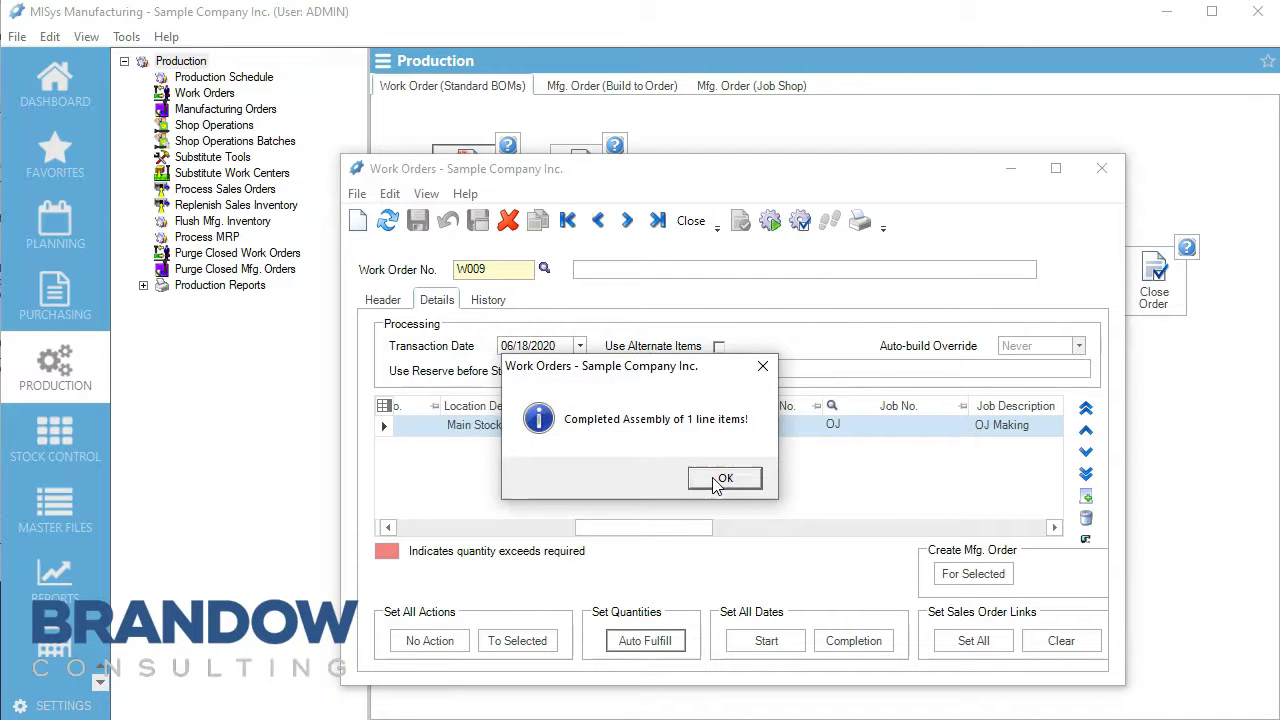
pyautogui.click(720, 480)
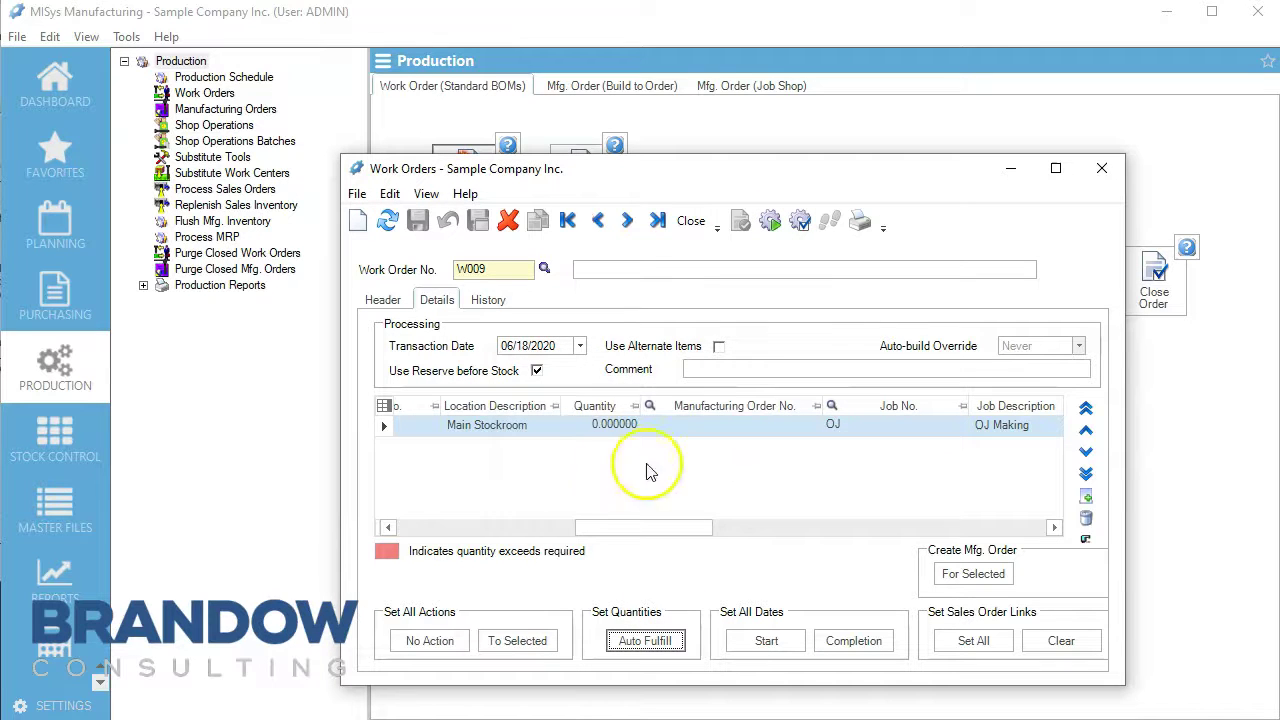
# Step: Close the W009 work order window showing 10 completed
pyautogui.moveTo(608, 523); pyautogui.dragTo(494, 517)
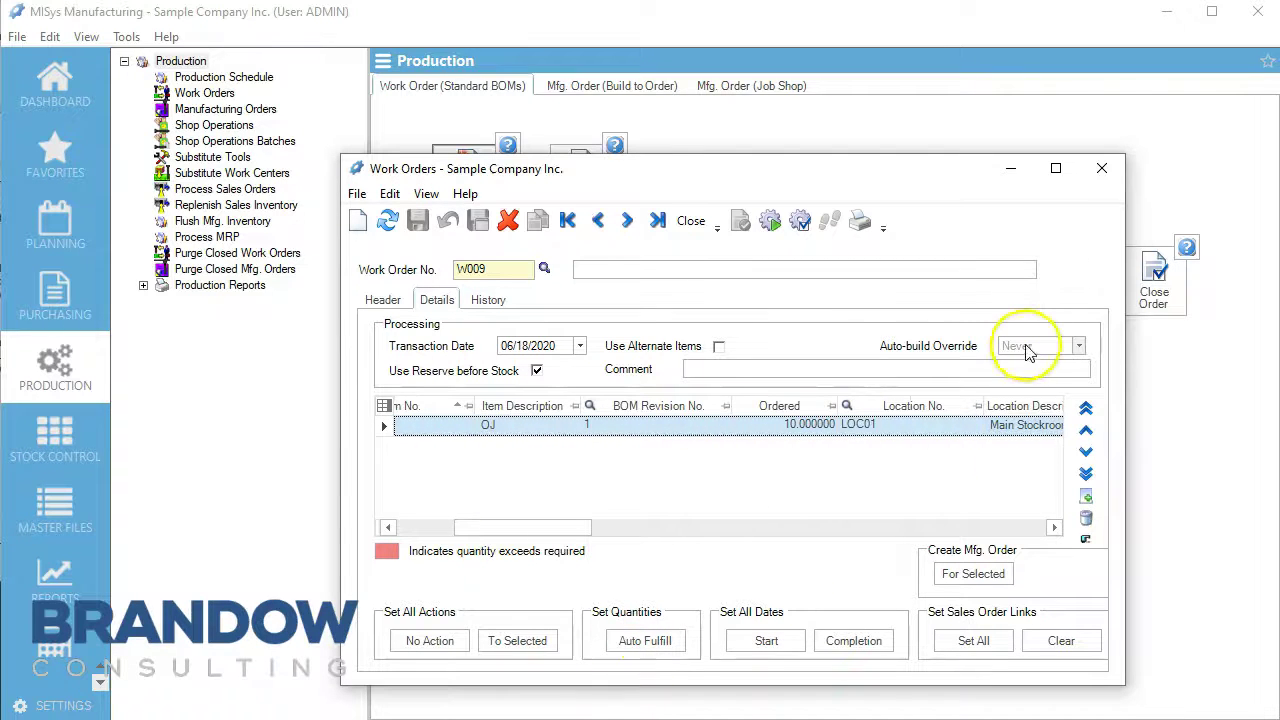
pyautogui.click(1101, 166)
# Step: Open the Items list and scroll to O51 OJ (30), O52 Rind (60) and O50 Orange (0)
pyautogui.click(55, 510)
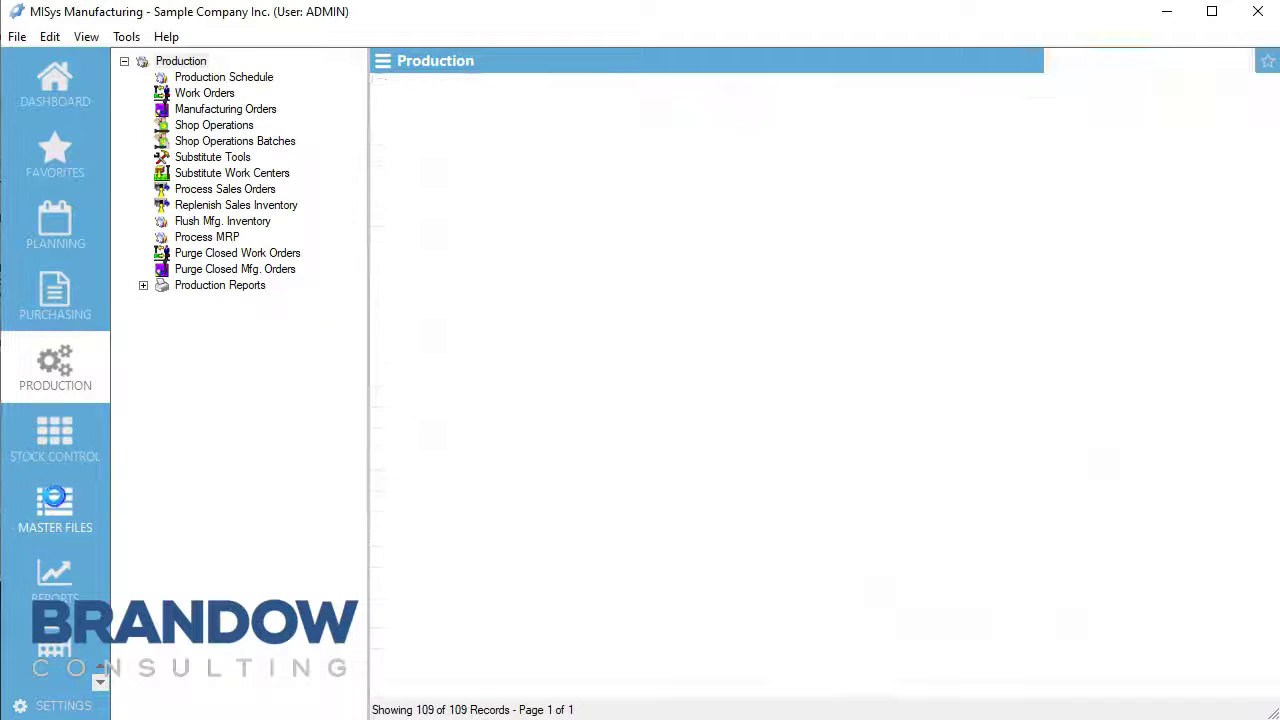
pyautogui.click(190, 78)
pyautogui.scroll(-12, 520, 300)
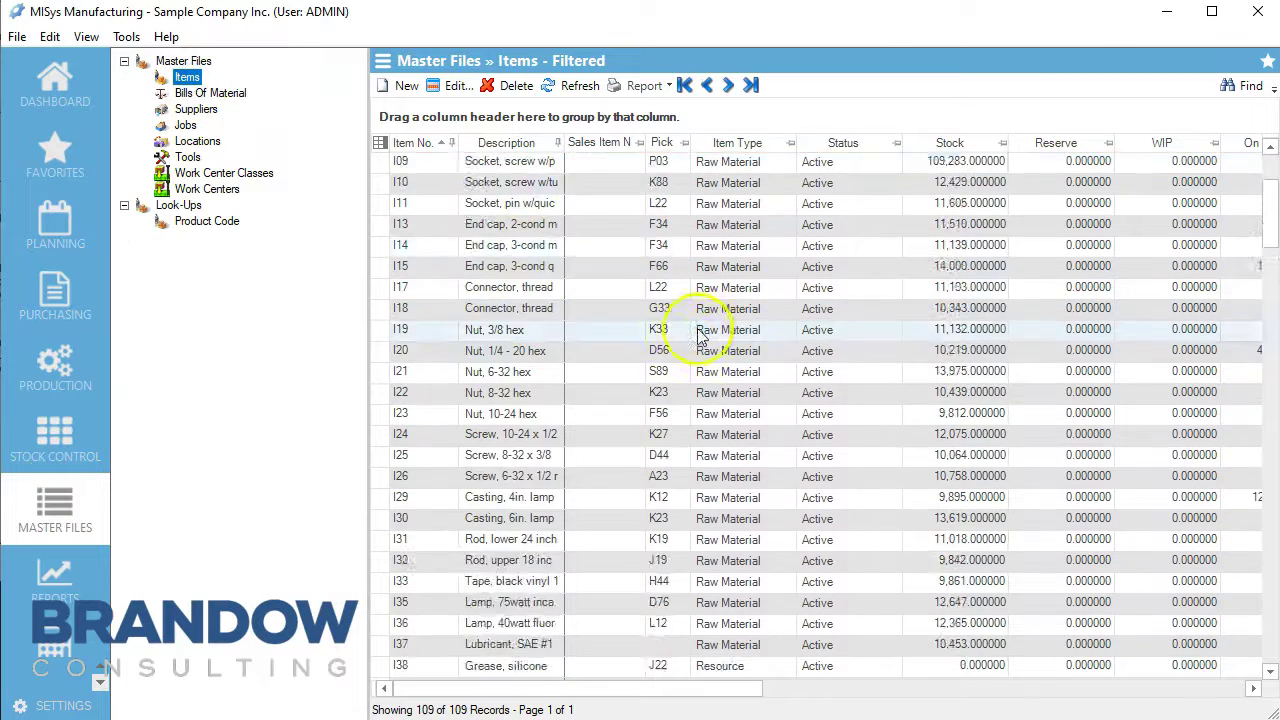
pyautogui.scroll(-2, 675, 378)
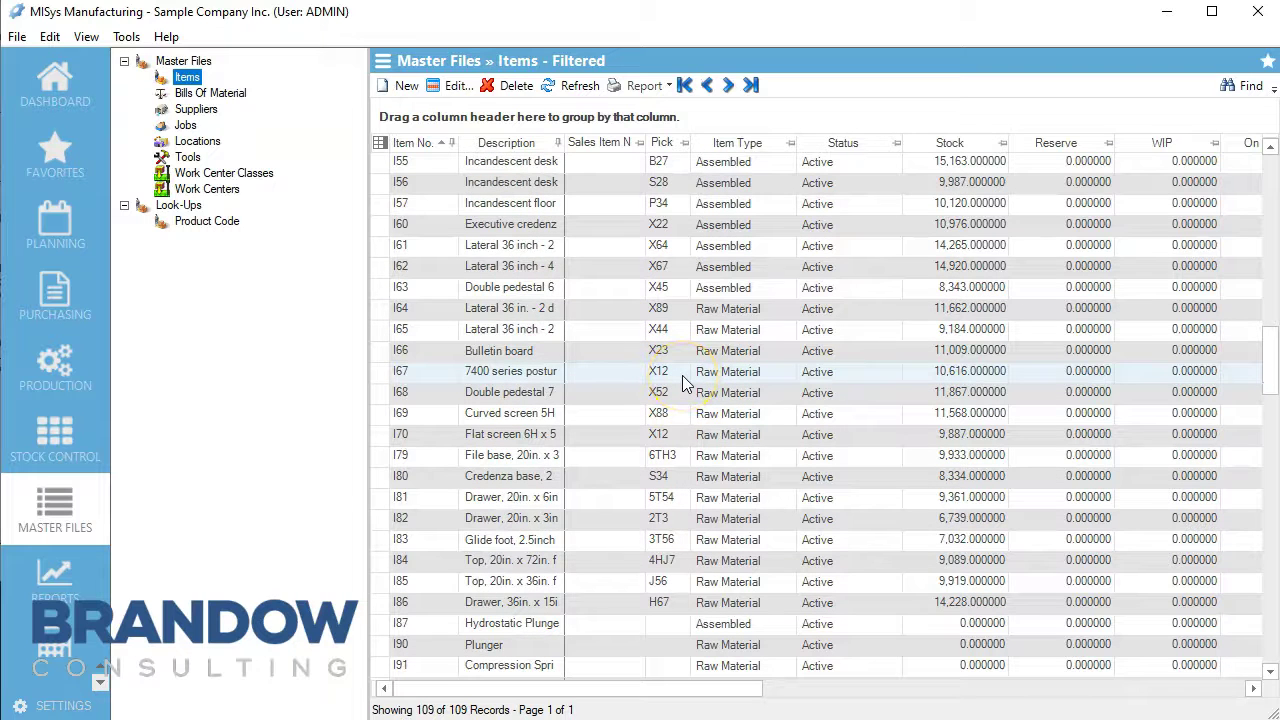
pyautogui.scroll(-7, 683, 382)
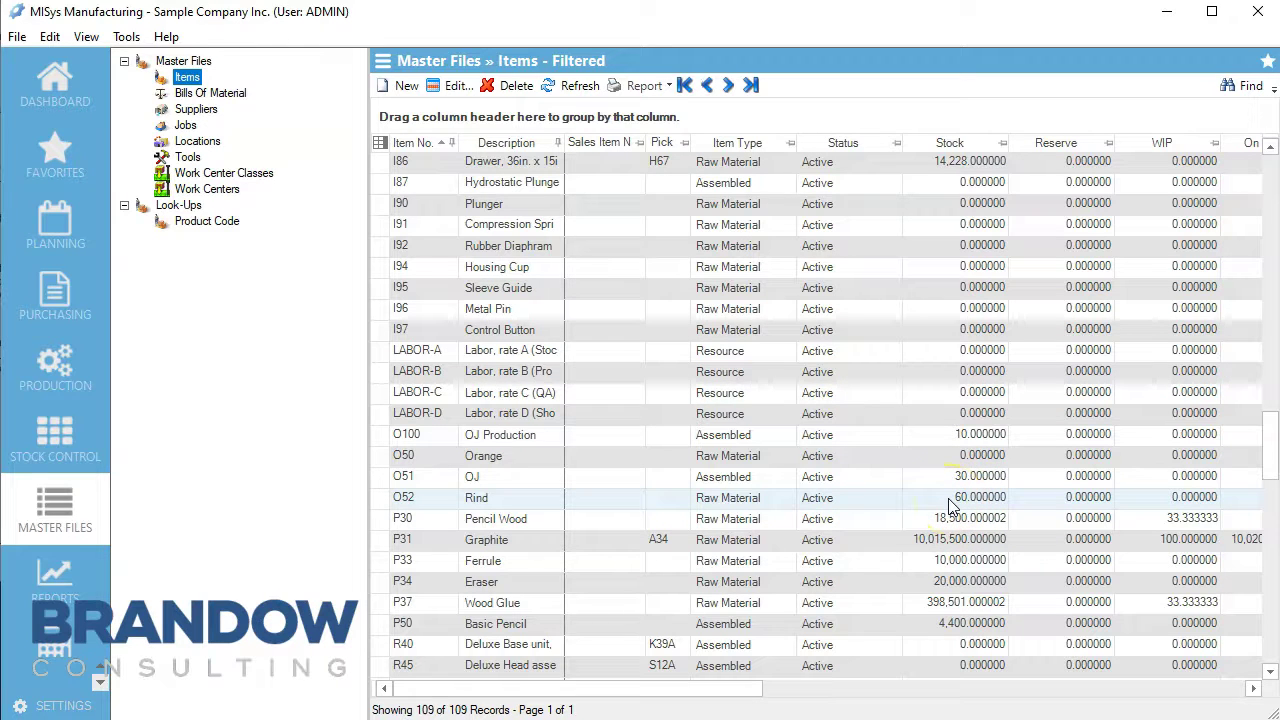
pyautogui.click(796, 570)
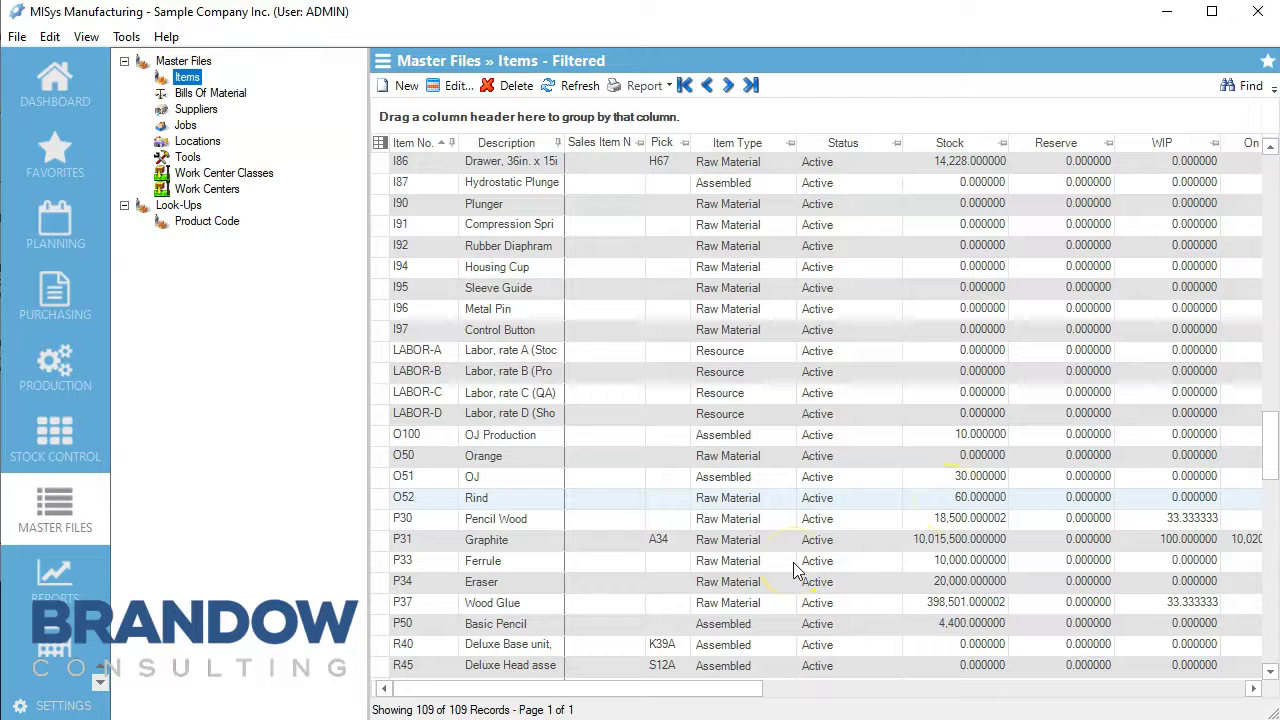